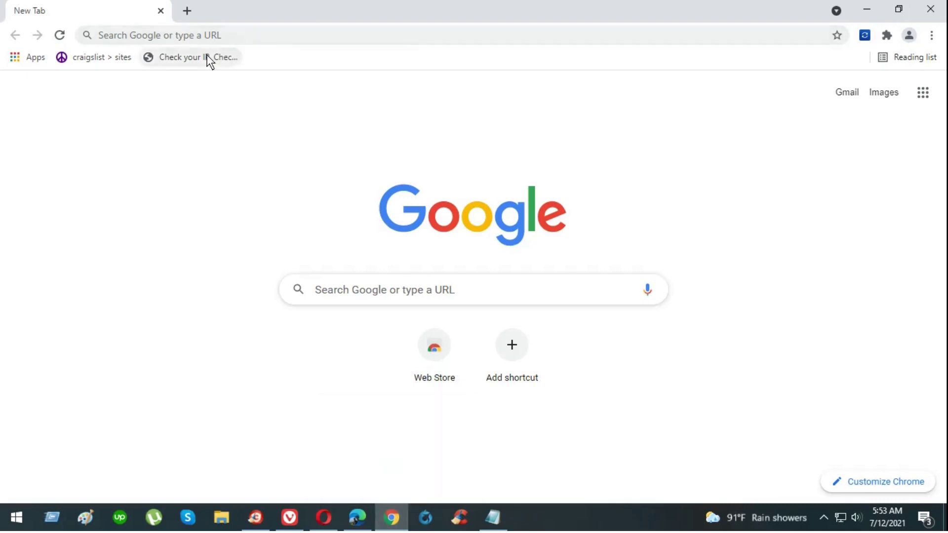
Verify check2ip shows the connection in Elk Grove, California, and load craigslist sites in a new tab.
left_click(210, 62)
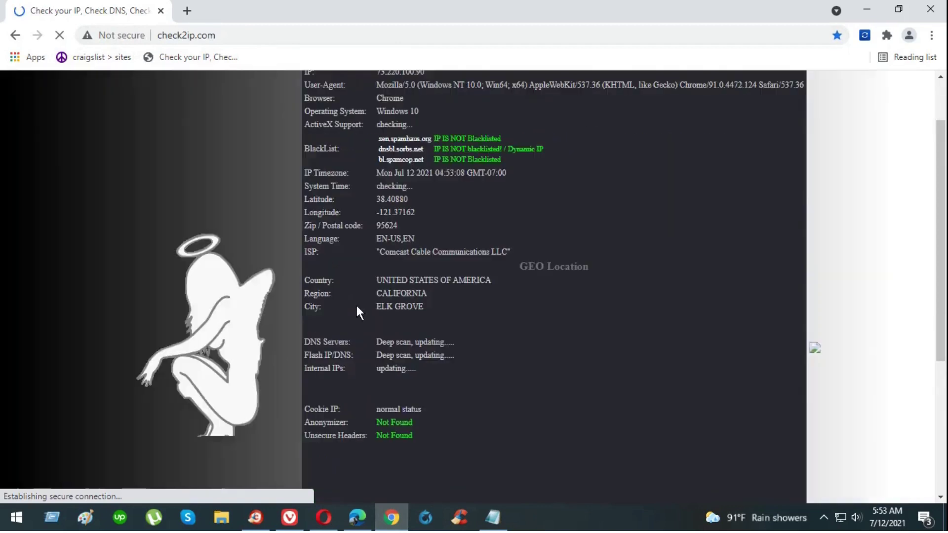
left_click_drag(440, 311, 367, 297)
left_click(186, 11)
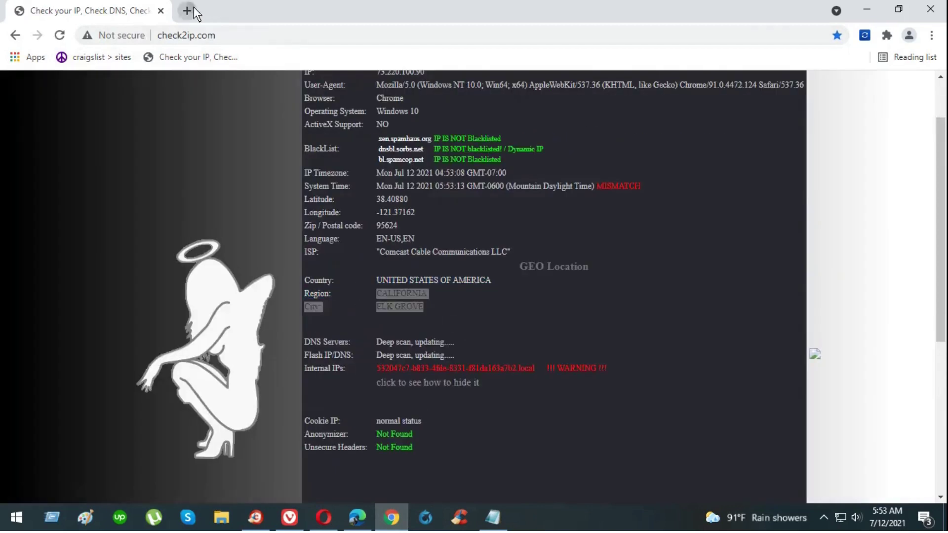
left_click(119, 57)
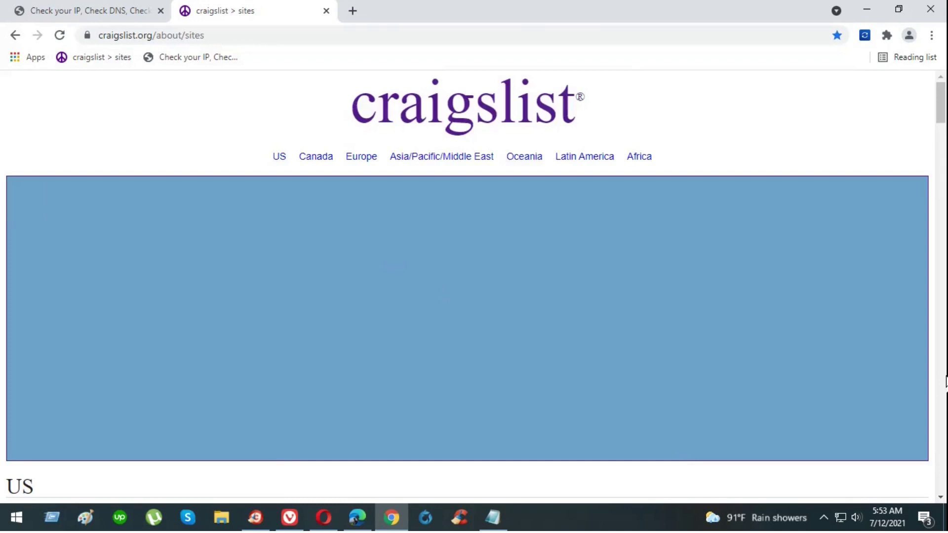
Open the sacramento craigslist site from the California list and dismiss the location prompt.
scroll(607, 357, "down", 8)
scroll(324, 360, "down", 4)
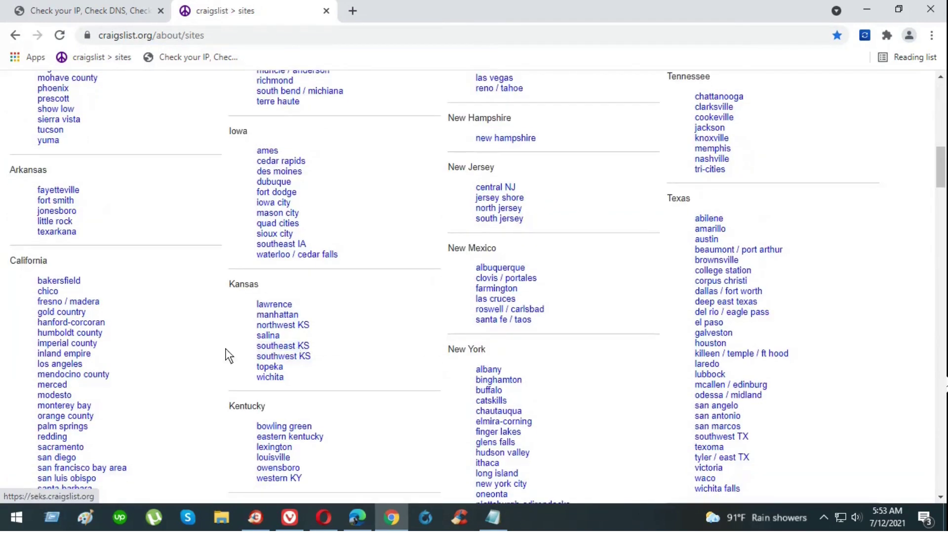
scroll(149, 370, "down", 1)
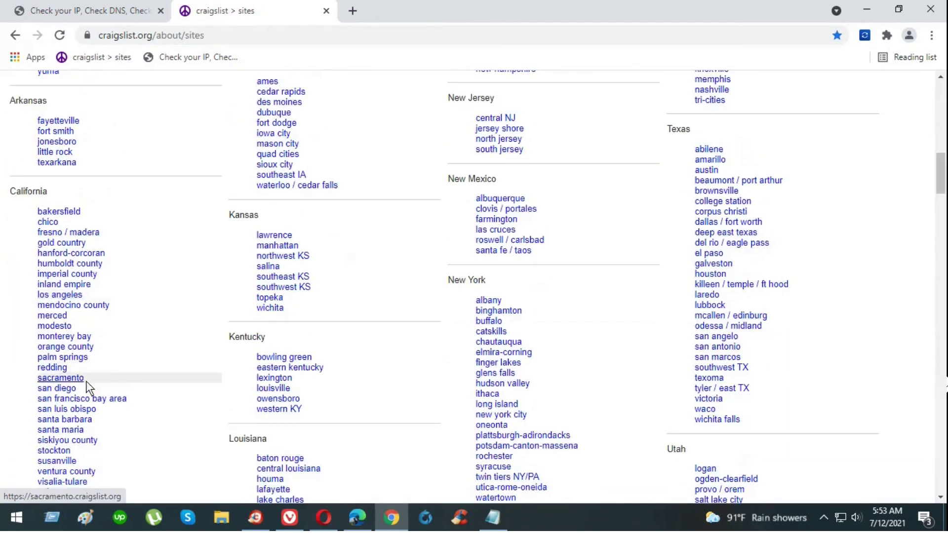
left_click(69, 380)
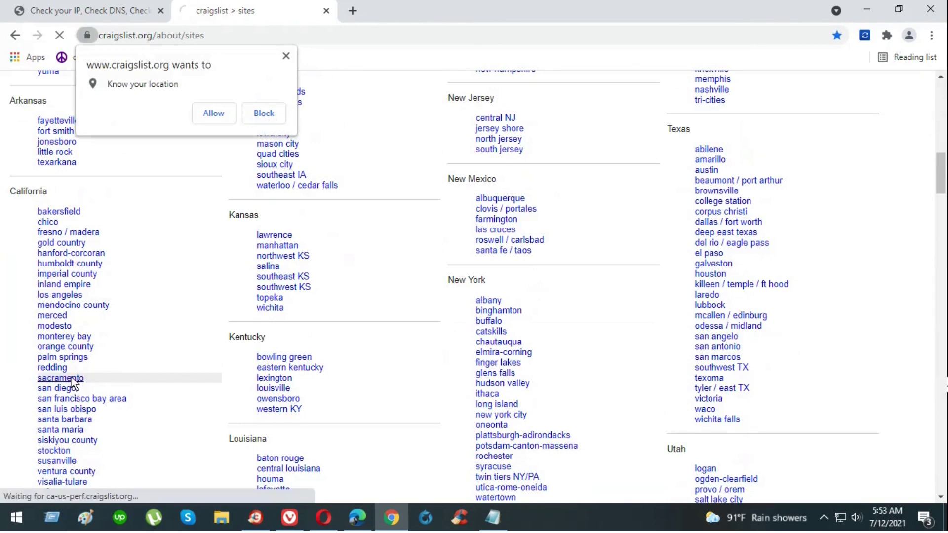
left_click(285, 56)
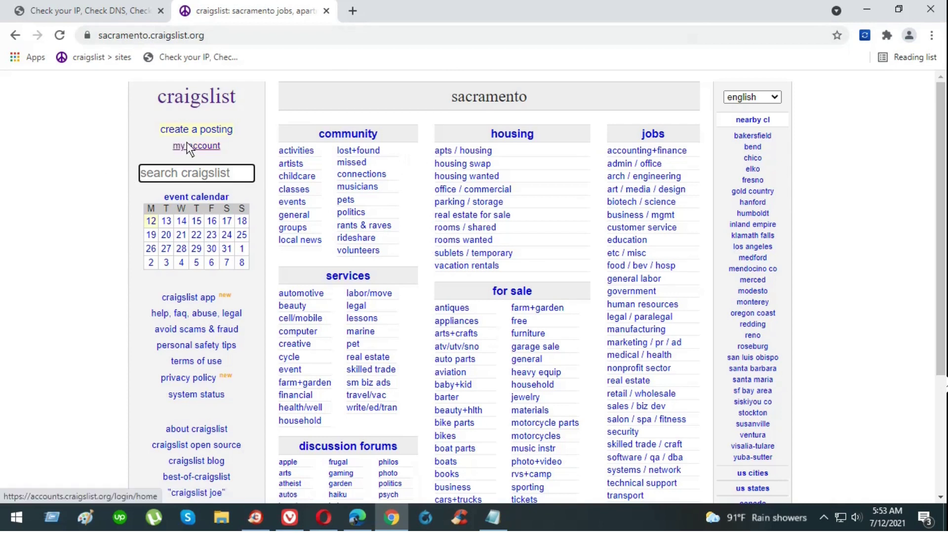
Create a craigslist account using the email address saved in the notes.
left_click(199, 145)
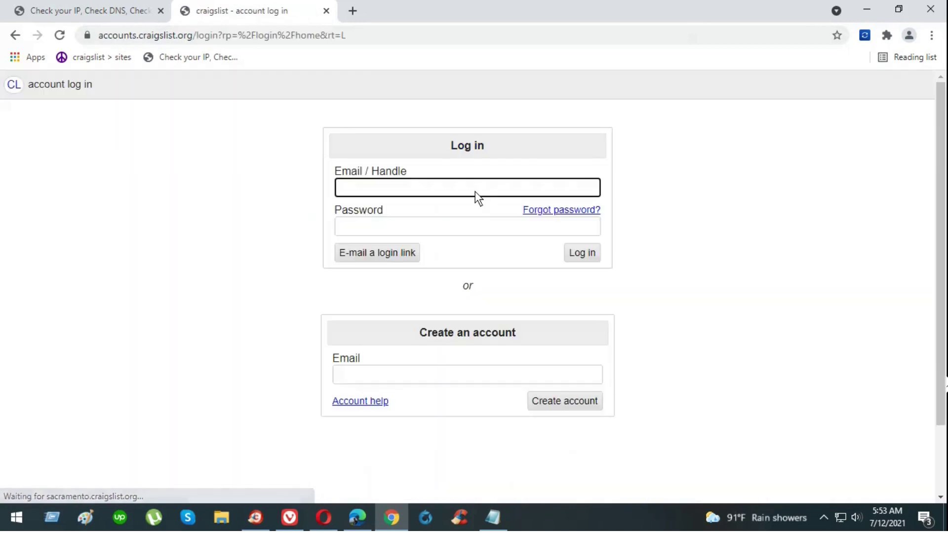
left_click(492, 518)
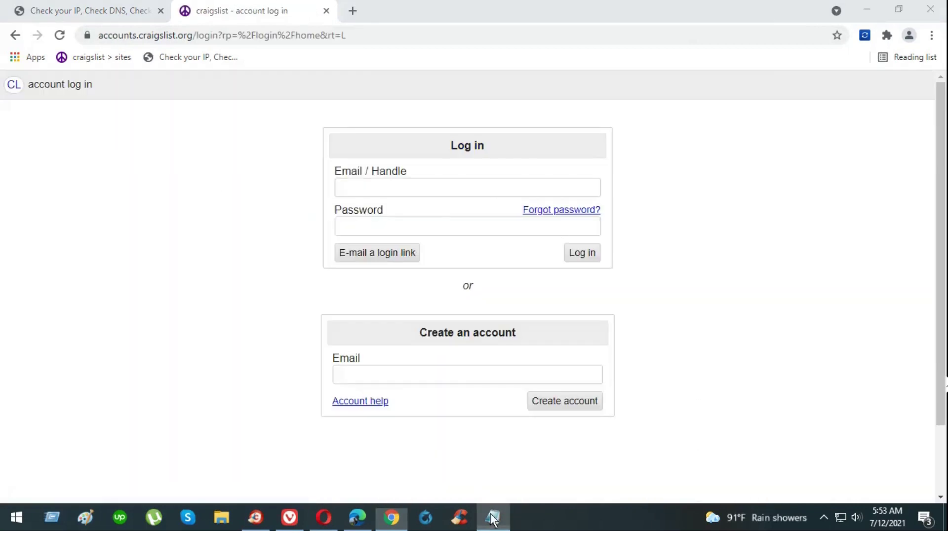
triple_click(285, 41)
key("ctrl+c")
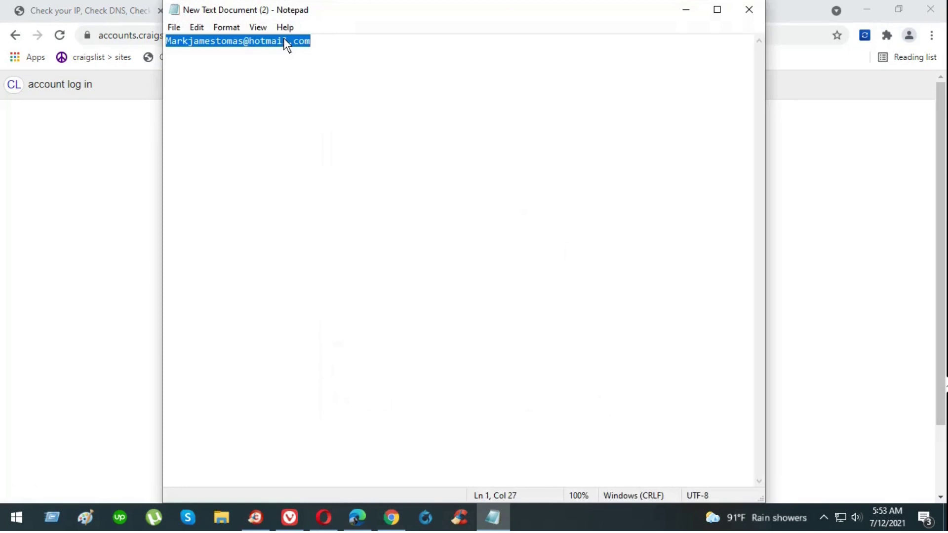
key("alt+Tab")
left_click(477, 188)
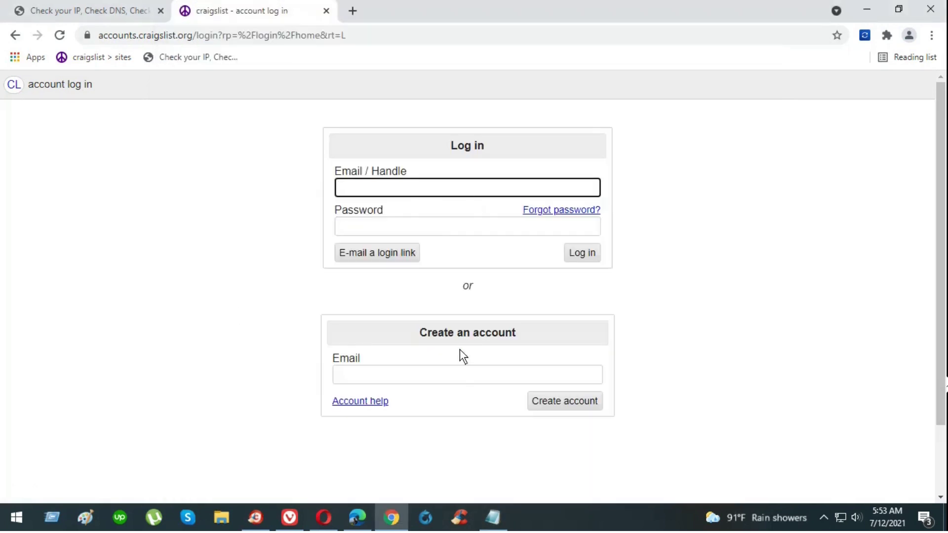
left_click(457, 369)
key("ctrl+v")
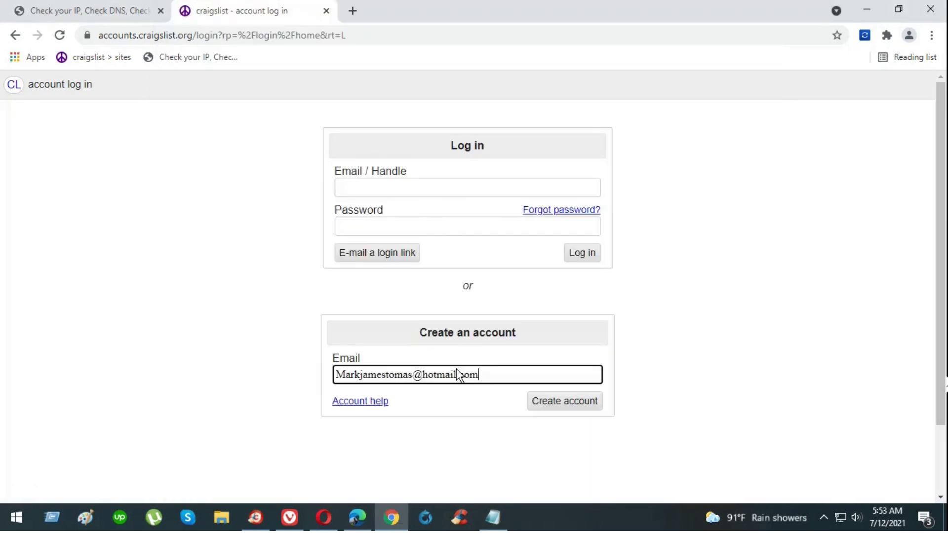
left_click(558, 405)
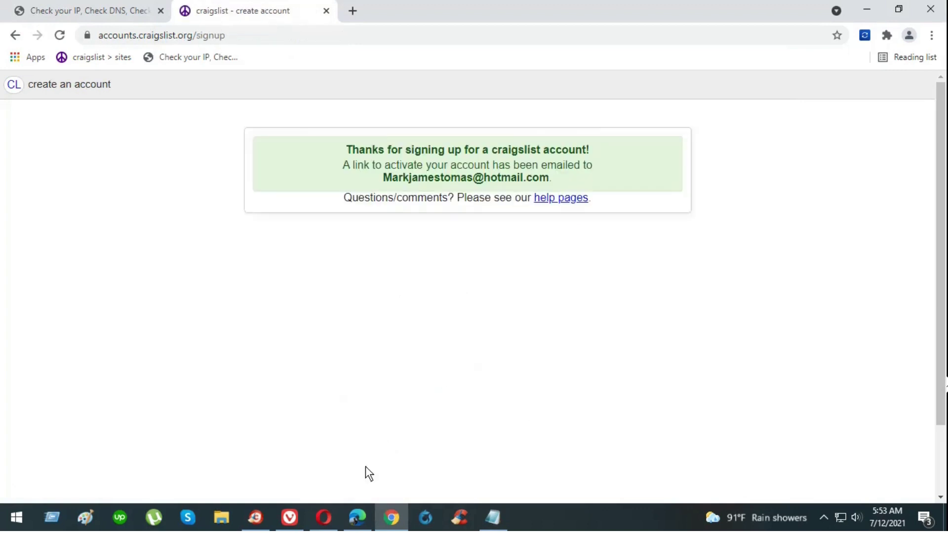
Open the craigslist confirmation email in Outlook and select its activation link.
left_click(358, 517)
left_click(223, 8)
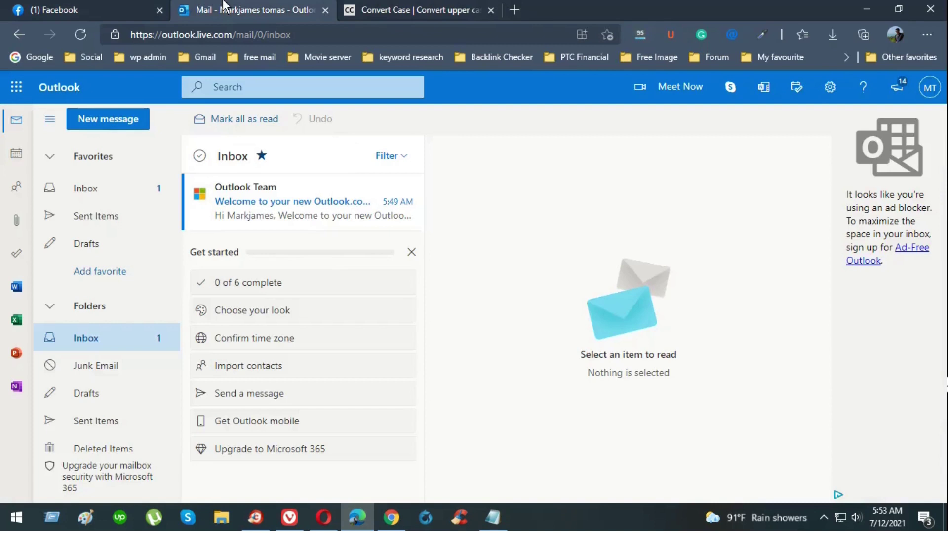
left_click(333, 212)
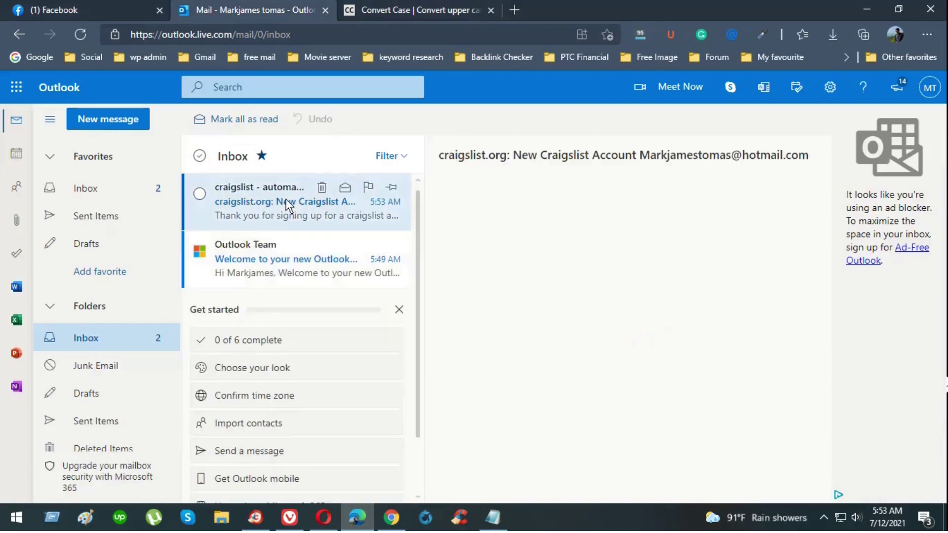
triple_click(692, 336)
key("ctrl+c")
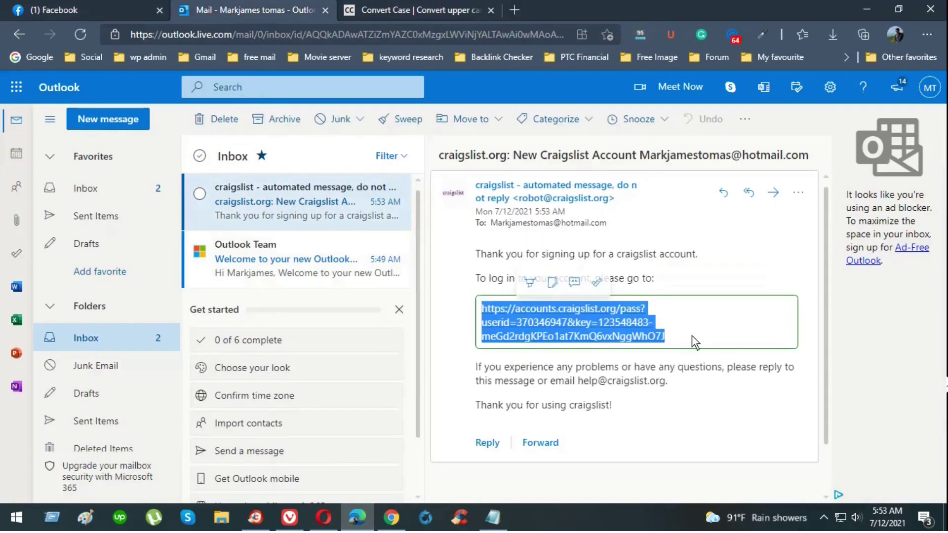
Open the activation link with Paste and go in Chrome's address bar.
left_click(392, 517)
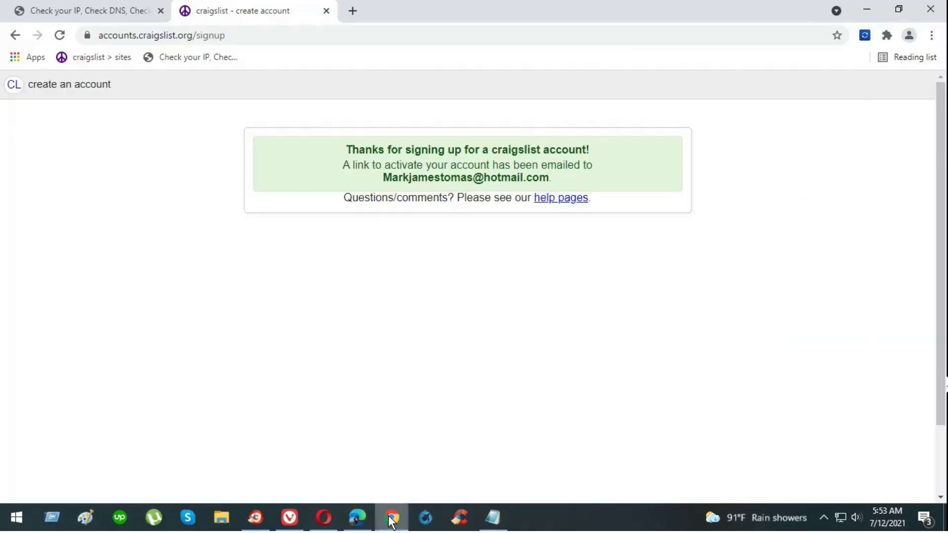
left_click(312, 39)
key("ctrl+a")
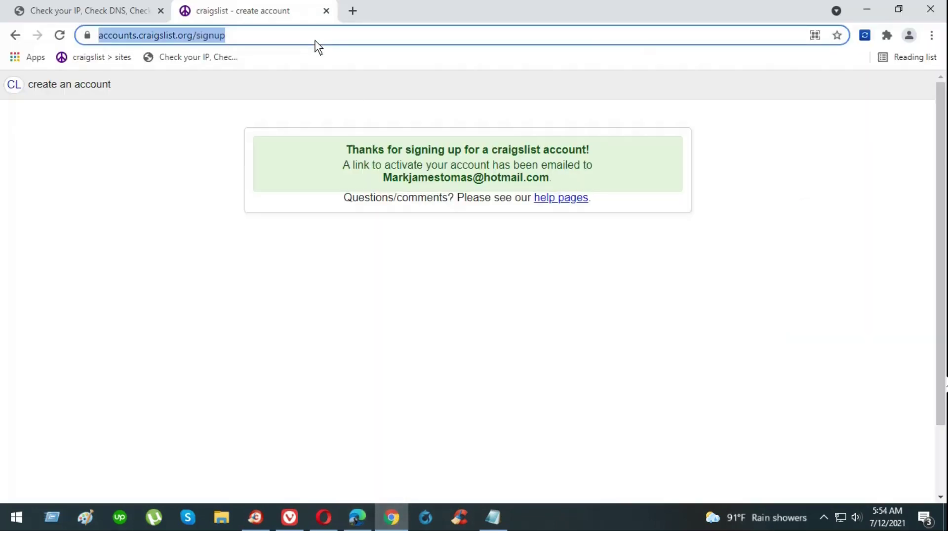
right_click(315, 40)
left_click(357, 149)
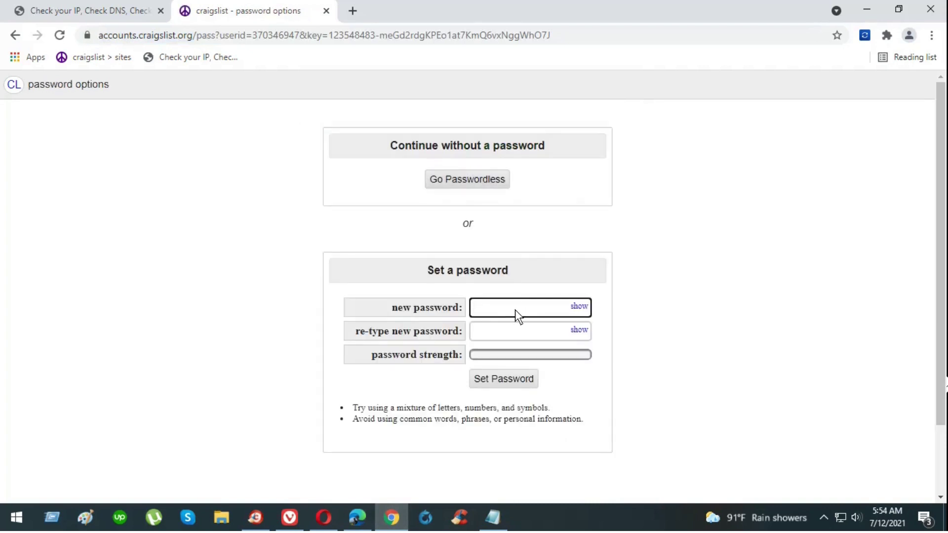
Enter and confirm a new account password, then save it.
type("••••••••••••")
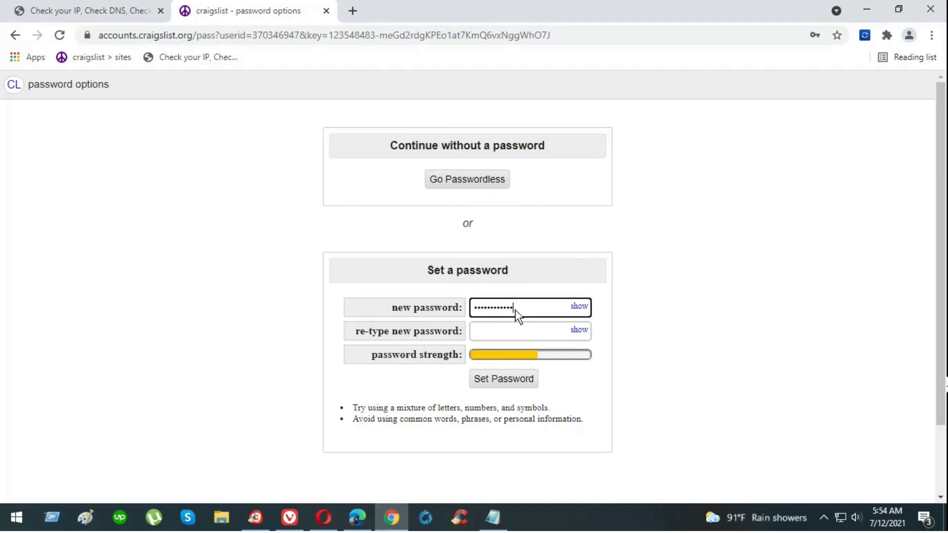
type("•")
key("Tab")
type("•")
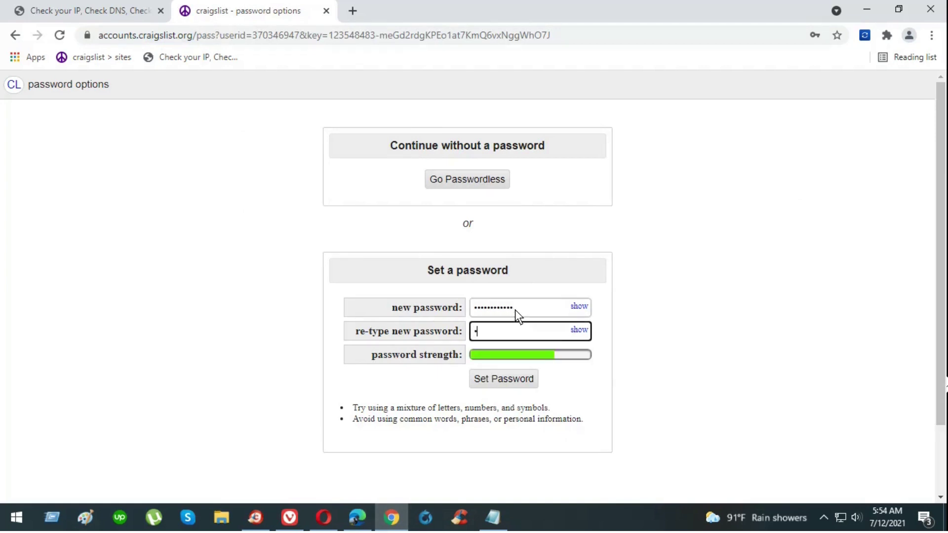
type("•")
key("BackSpace")
key("BackSpace")
type("••••")
left_click(527, 385)
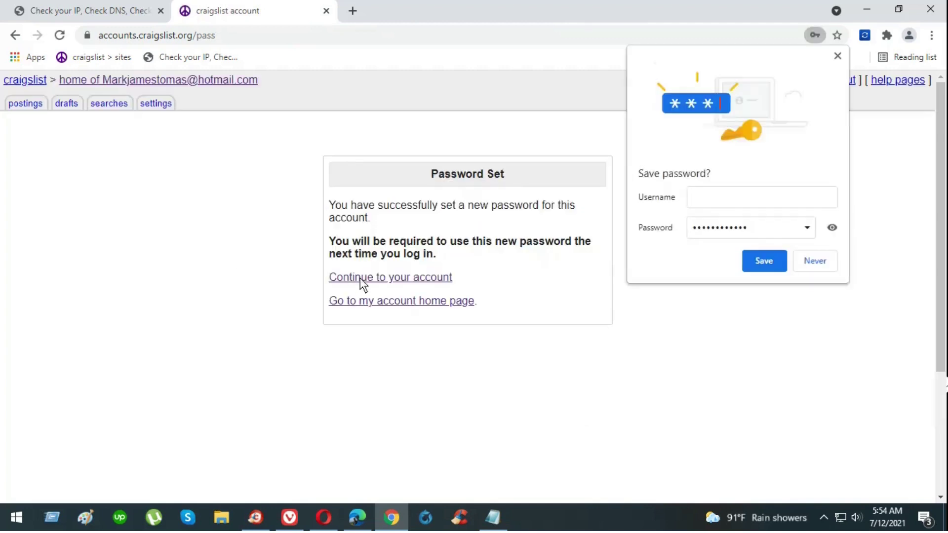
Dismiss the save-password offer and accept the craigslist terms of use.
left_click(362, 281)
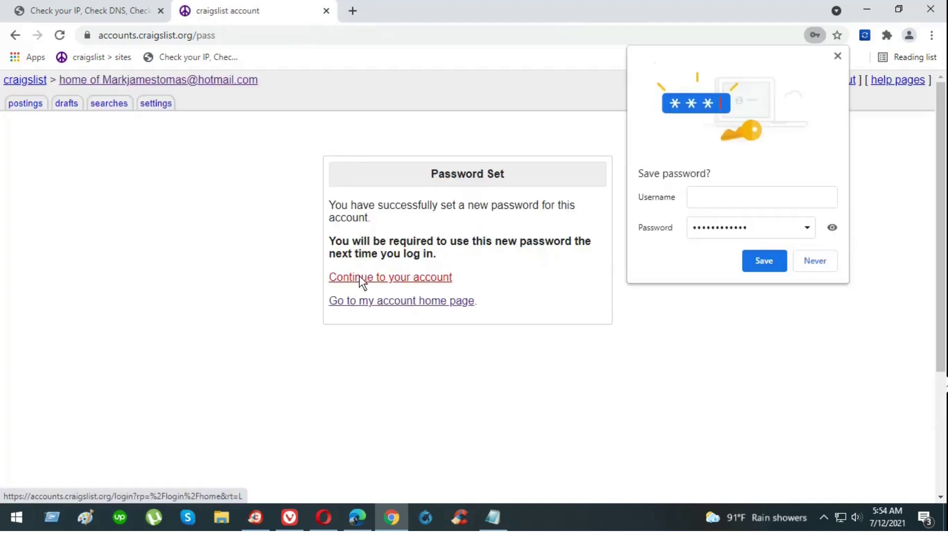
left_click(834, 56)
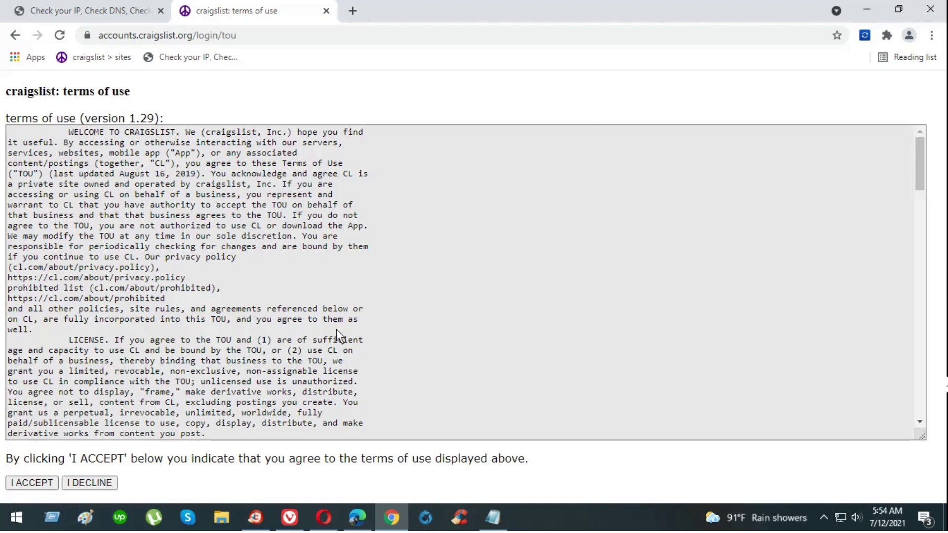
left_click(25, 485)
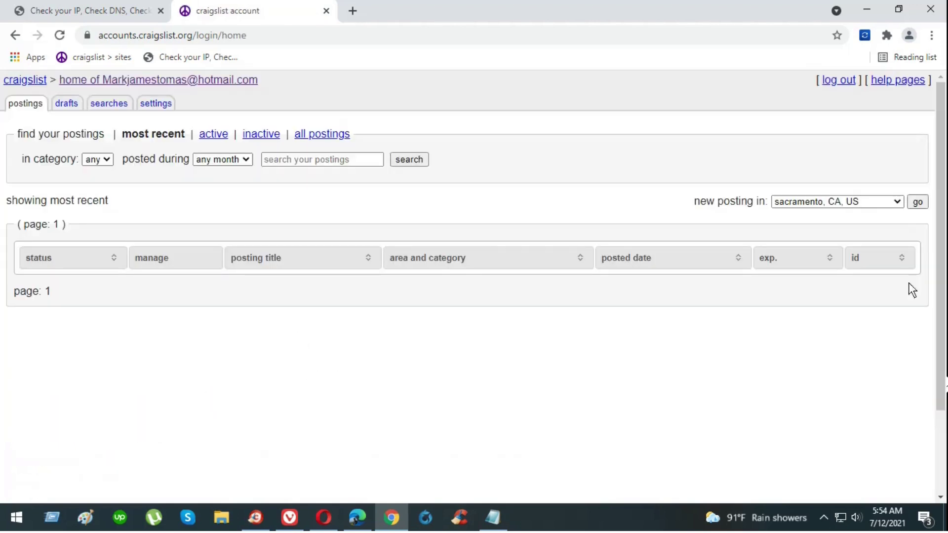
Begin a new sacramento posting and choose the community posting type.
left_click(917, 202)
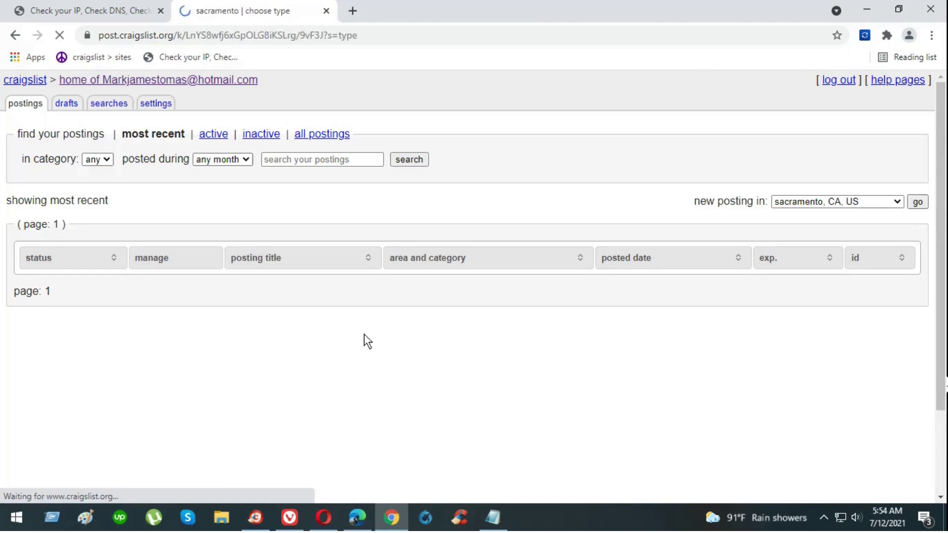
scroll(364, 334, "down", 3)
scroll(203, 295, "up", 3)
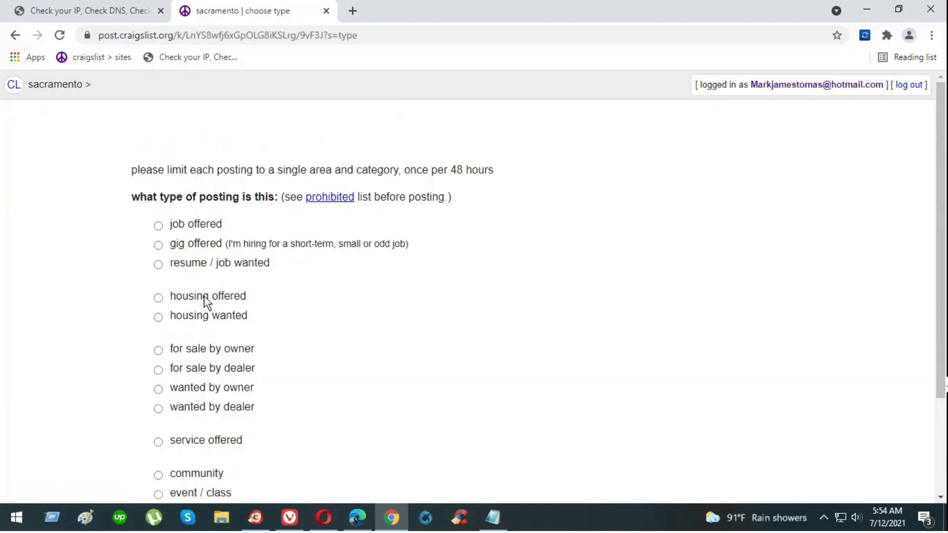
scroll(196, 395, "down", 3)
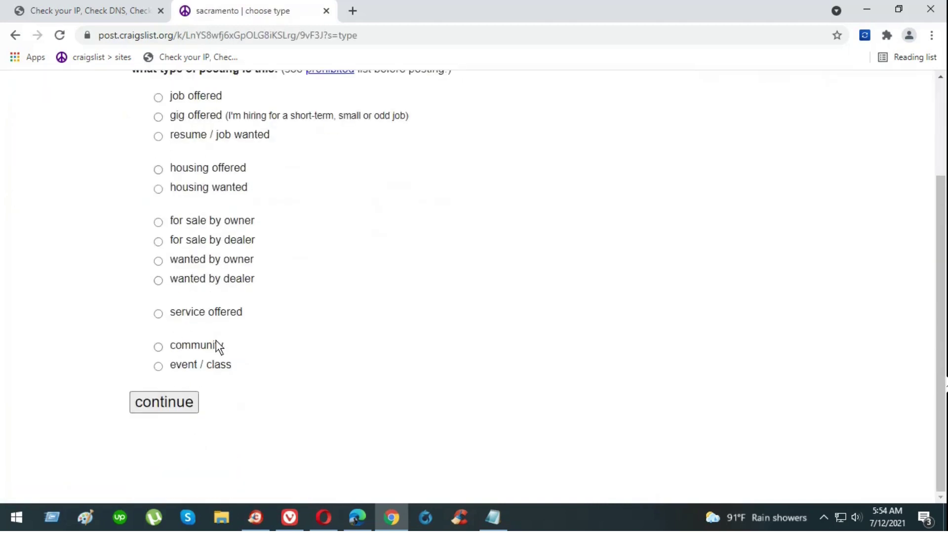
left_click(183, 348)
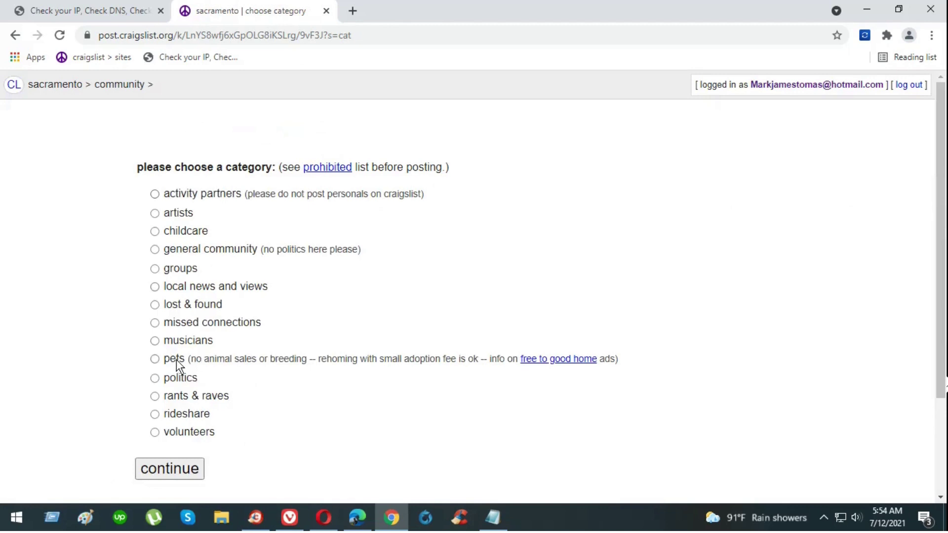
Choose the pets category and paste the prepared rehoming sentence as the description.
left_click(176, 360)
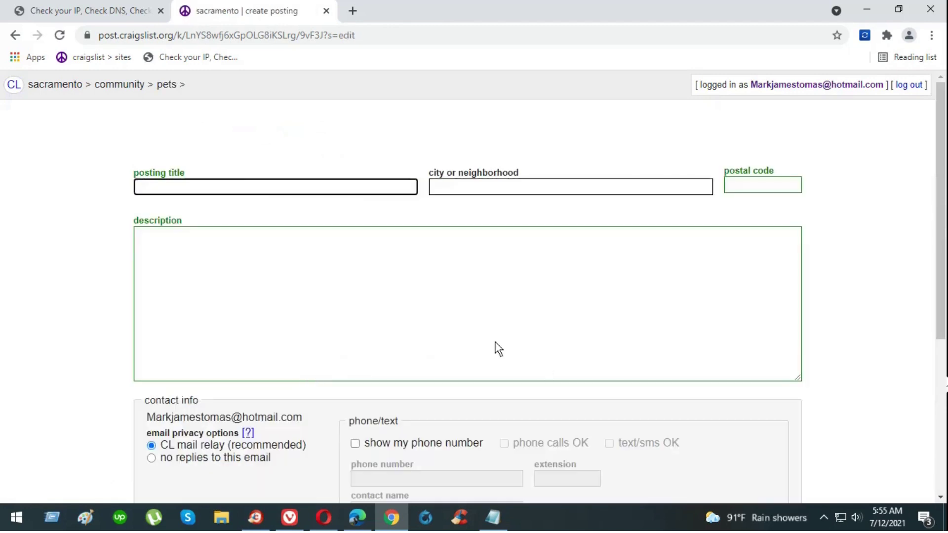
left_click(355, 518)
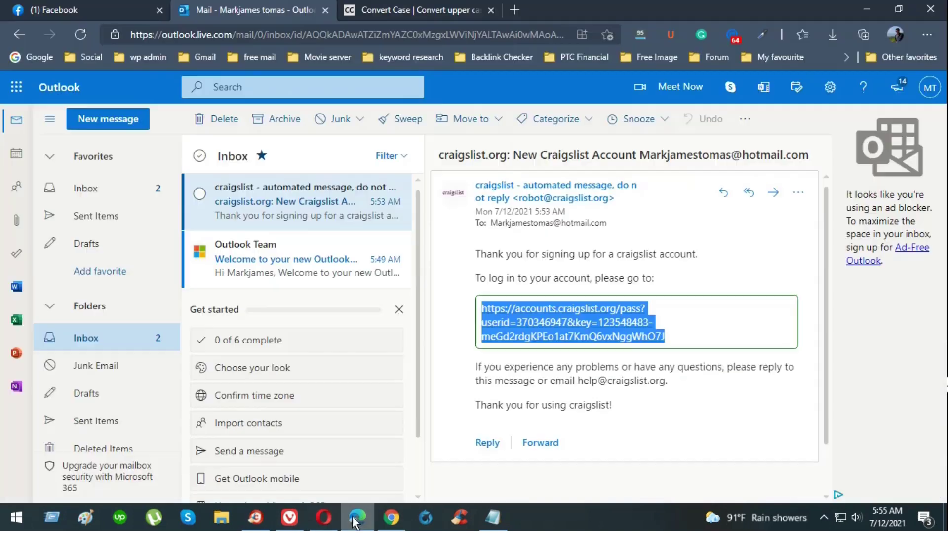
left_click(390, 9)
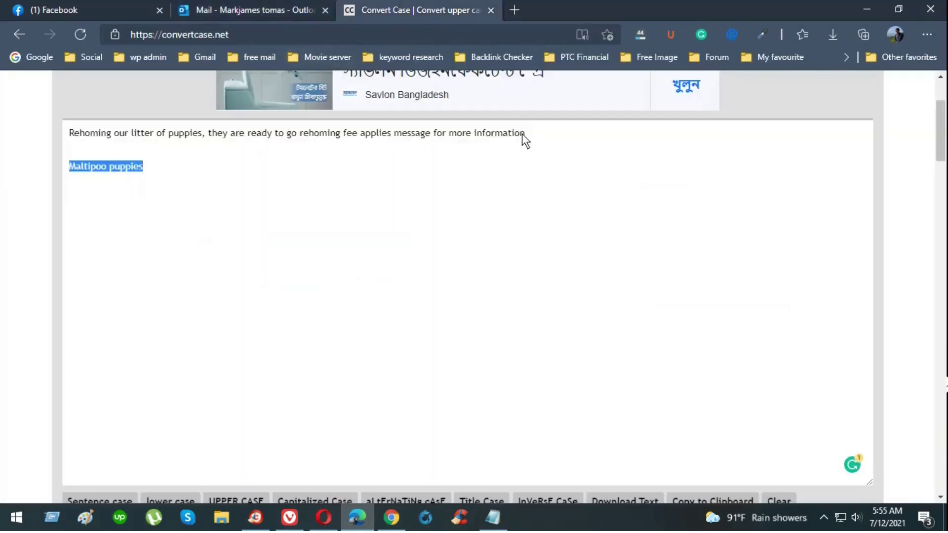
left_click_drag(524, 134, 65, 136)
key("ctrl+c")
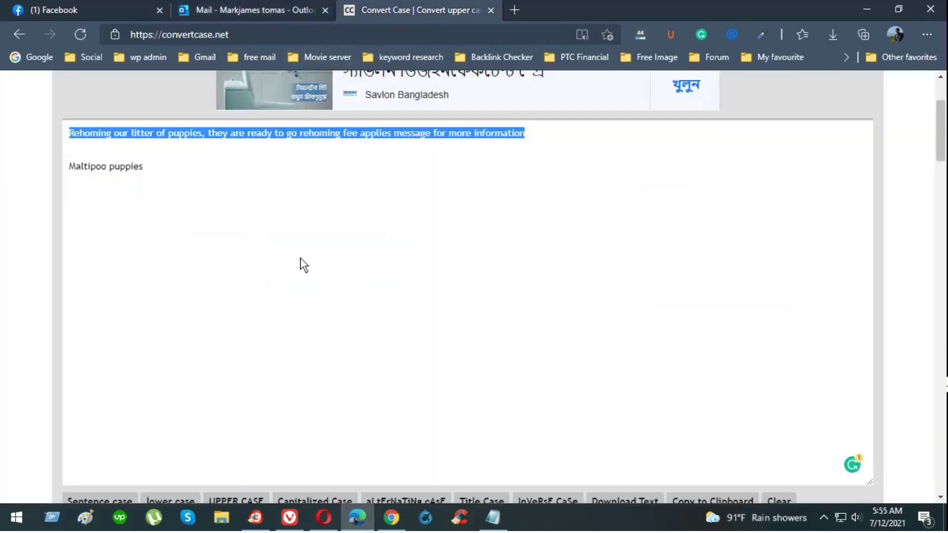
left_click(392, 517)
left_click(345, 268)
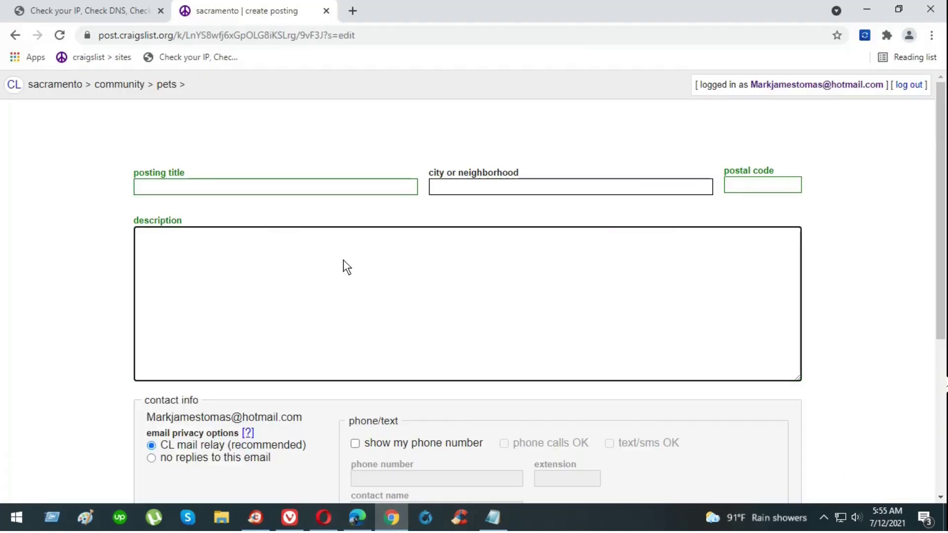
key("ctrl+v")
Paste the Maltipoo puppies line into the posting title.
left_click(345, 518)
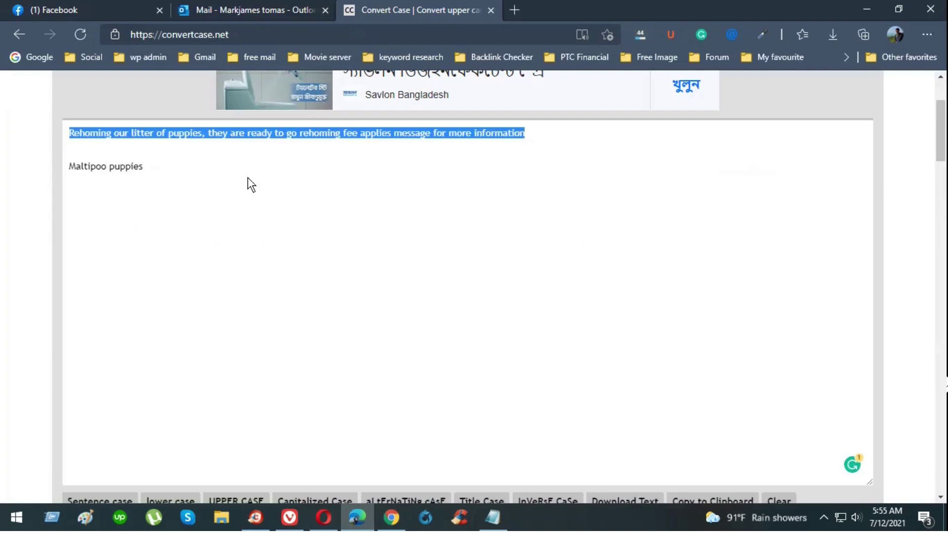
left_click(133, 170)
left_click(391, 517)
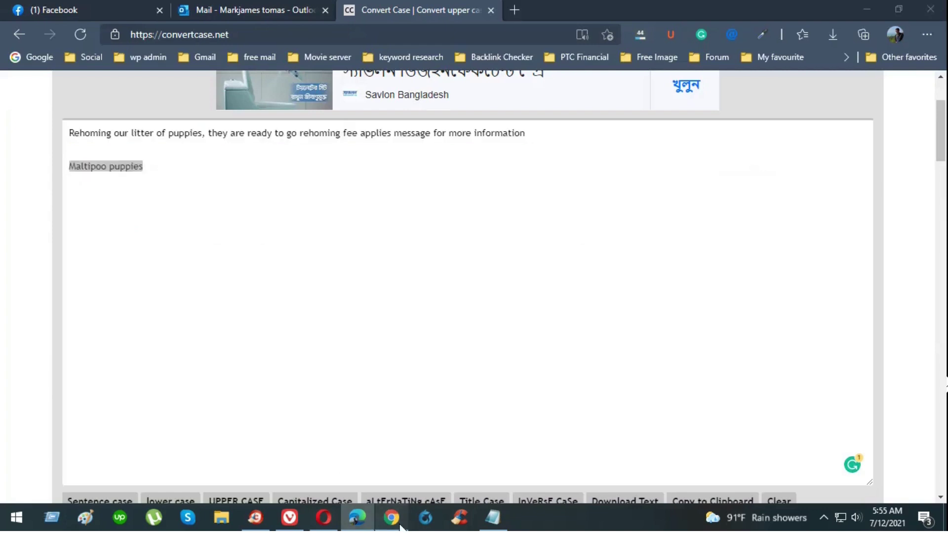
left_click(318, 190)
type("***")
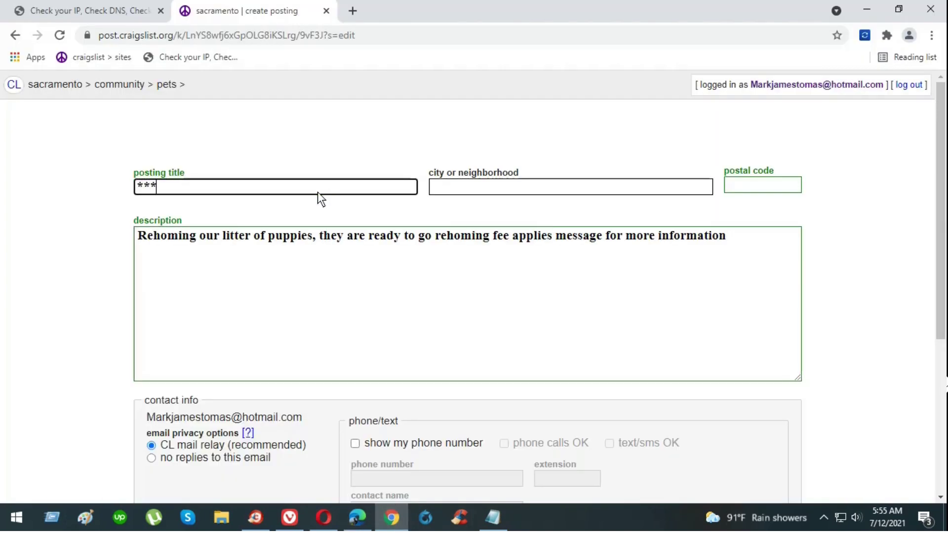
type("Maltipoo puppies")
type("***")
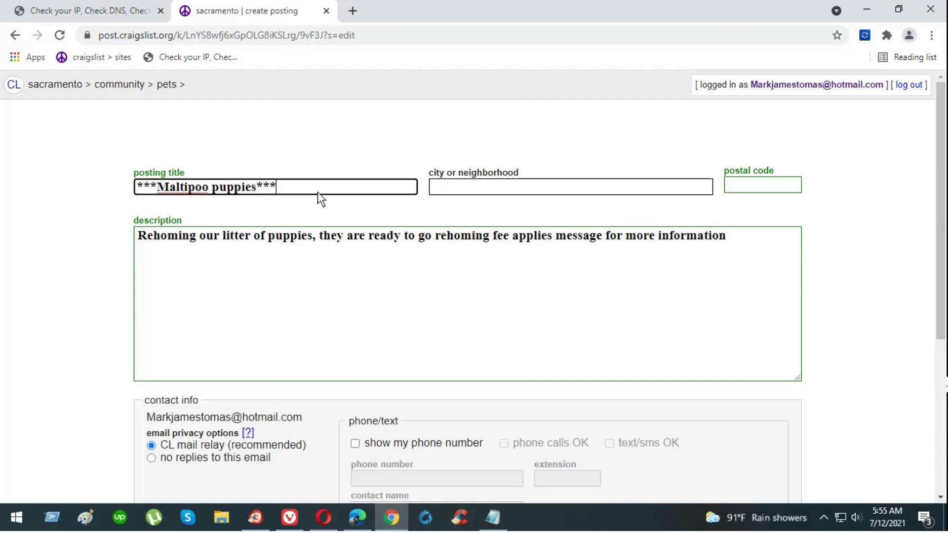
Fill in ELK GROVE as the city and 95624 as the postal code.
left_click(144, 11)
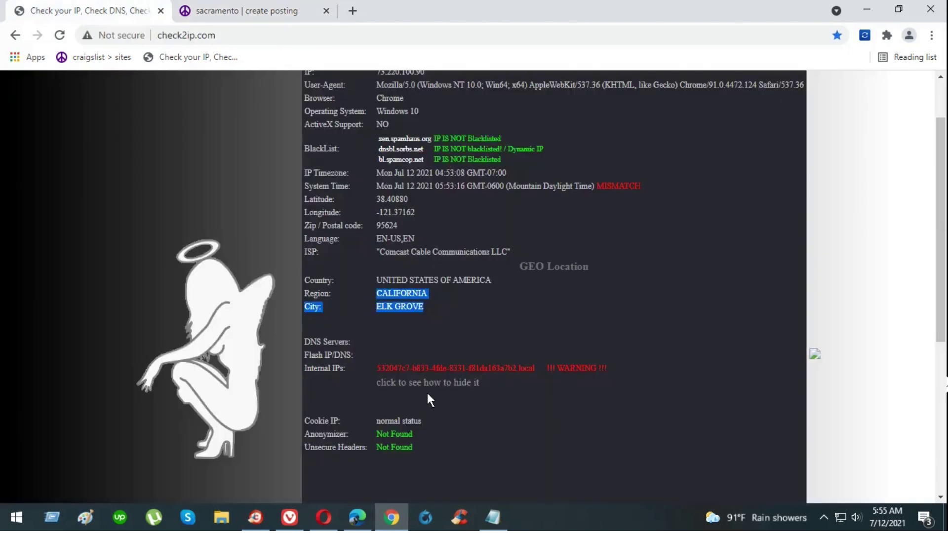
left_click(394, 306)
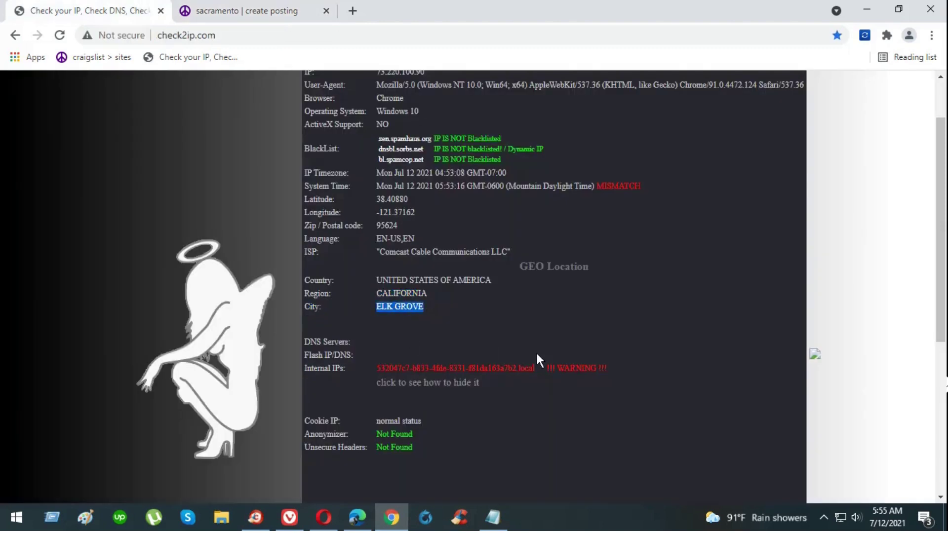
left_click(247, 11)
left_click(577, 187)
type("ELK GROVE")
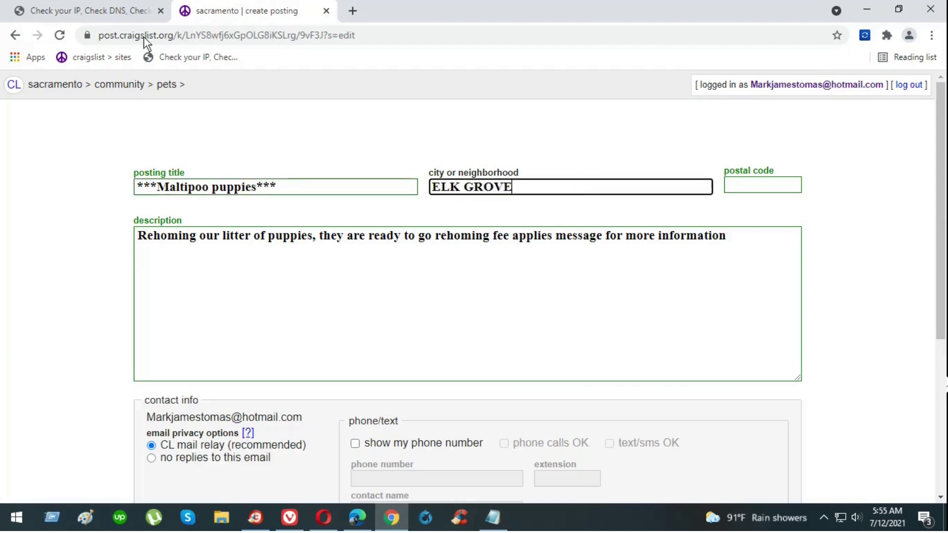
left_click(114, 11)
double_click(389, 225)
key("ctrl+c")
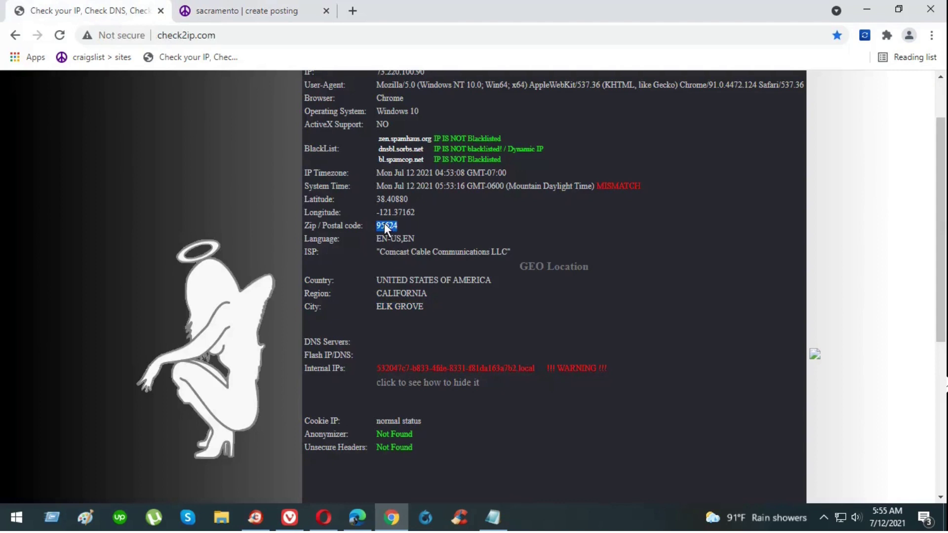
left_click(273, 10)
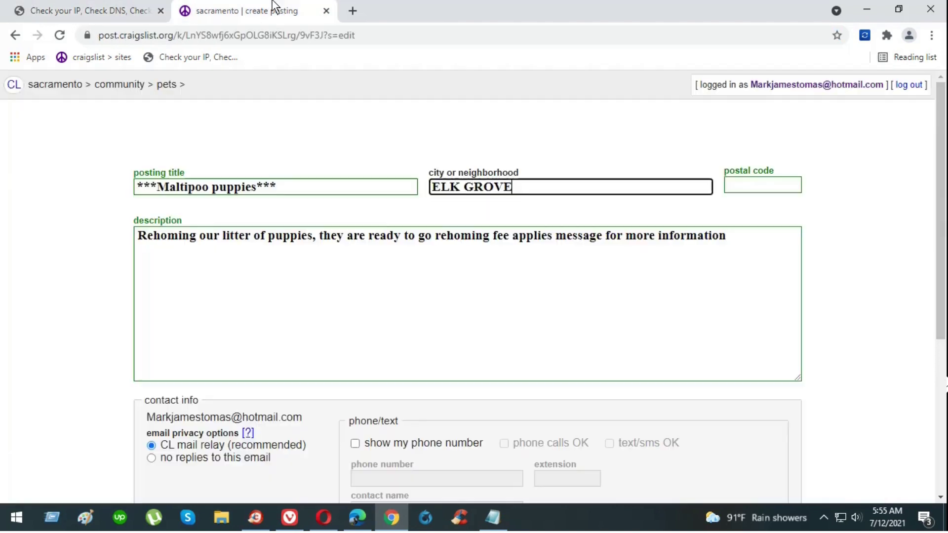
left_click(743, 190)
key("ctrl+v")
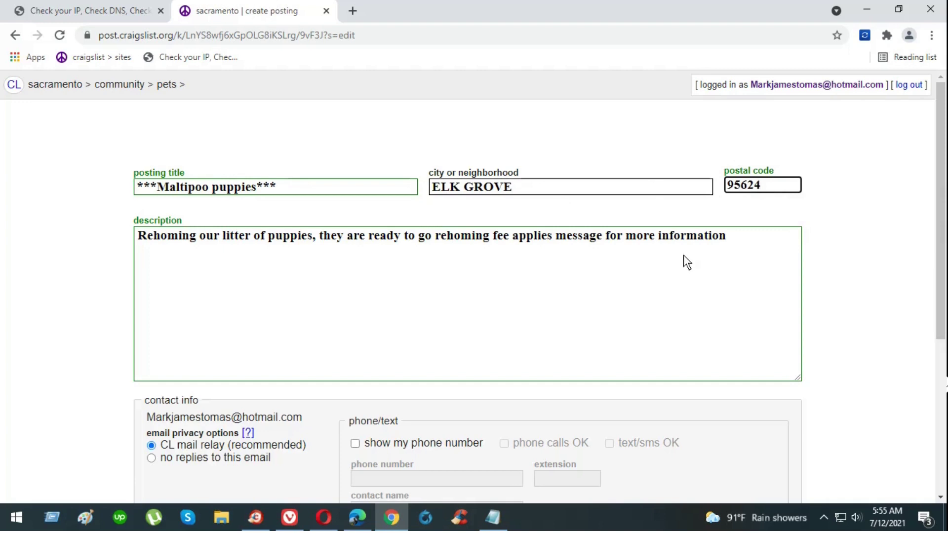
scroll(543, 232, "down", 3)
scroll(543, 222, "down", 3)
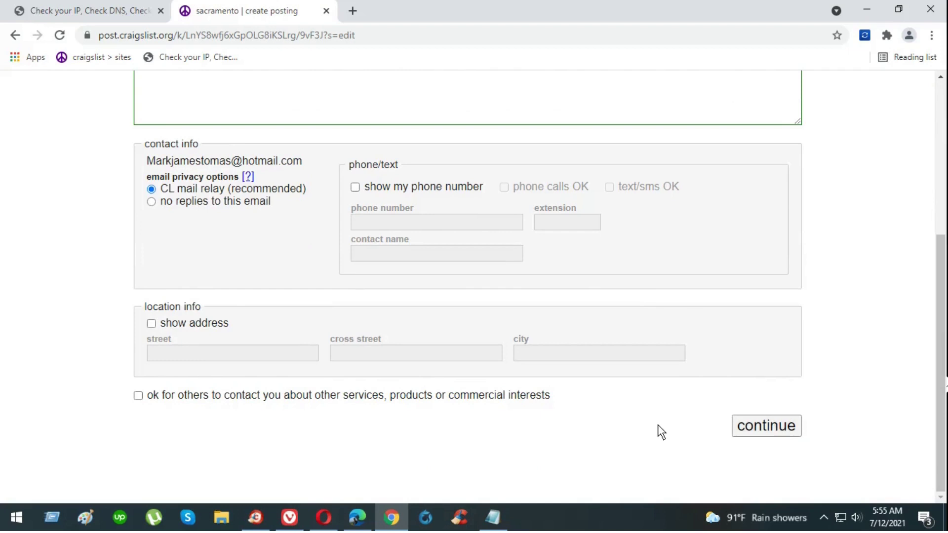
Submit the posting details and confirm the Elk Grove map location.
left_click(763, 425)
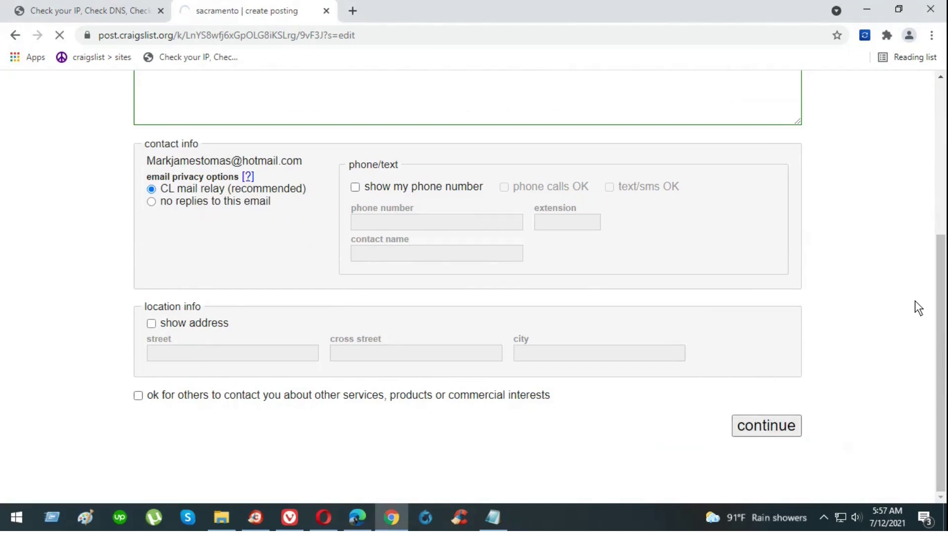
scroll(914, 300, "down", 3)
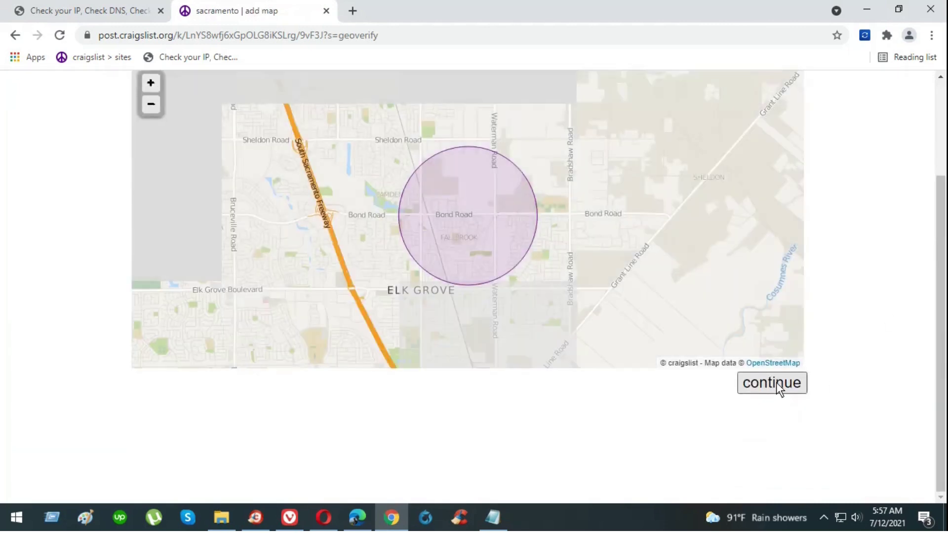
left_click(776, 386)
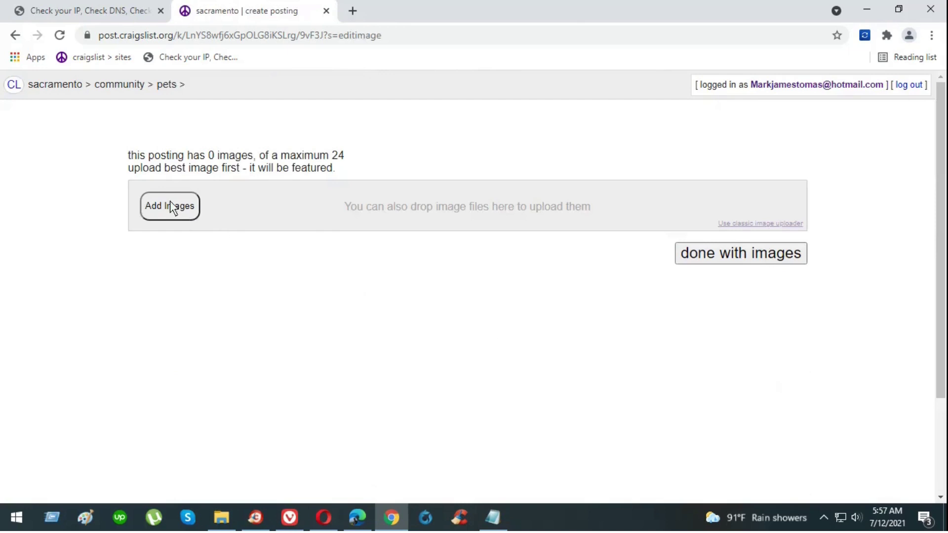
Upload puppy photos IMG_8551 and IMG_8550 from Downloads.
left_click(170, 205)
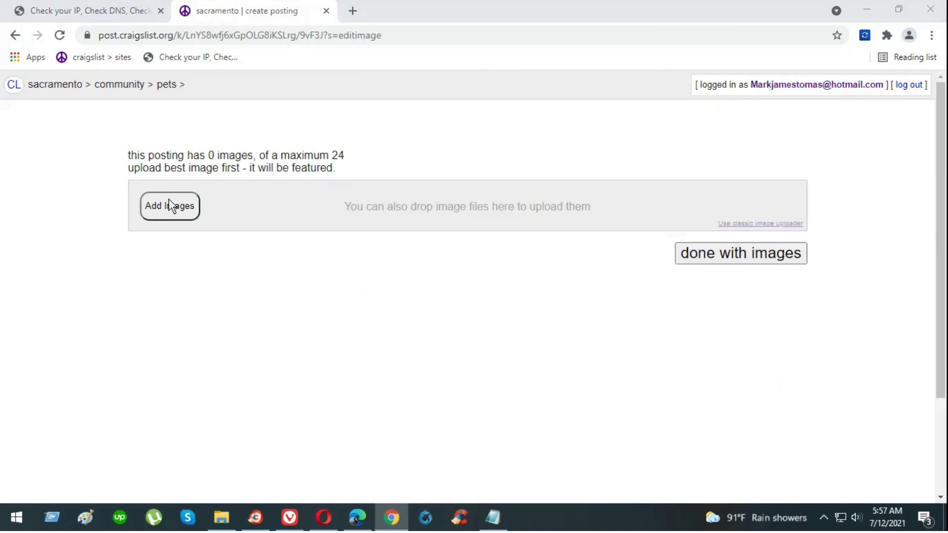
left_click(186, 121)
left_click(185, 134, "ctrl")
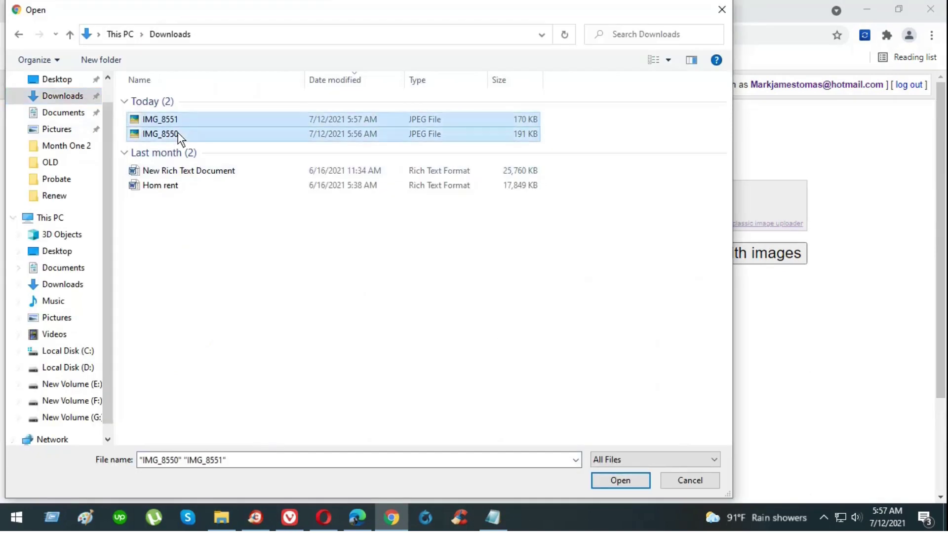
left_click(619, 481)
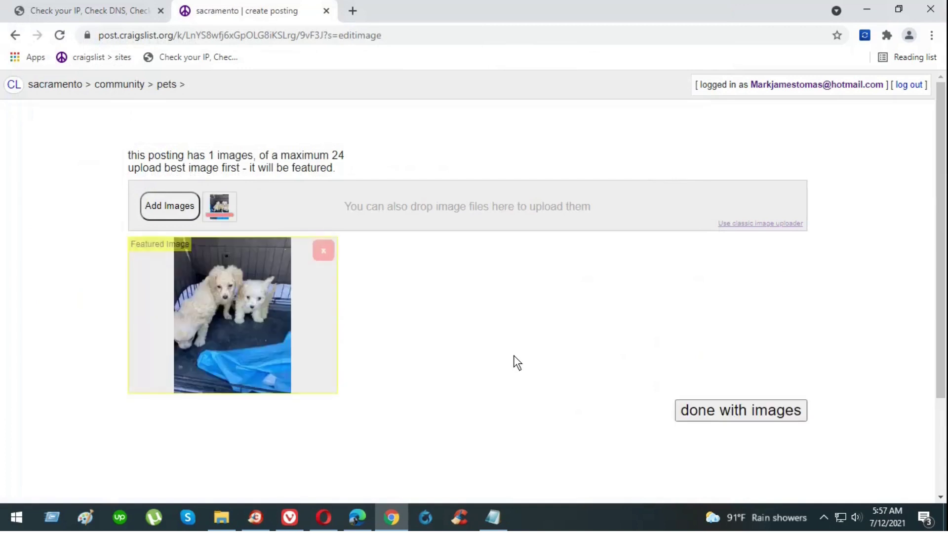
scroll(515, 362, "down", 3)
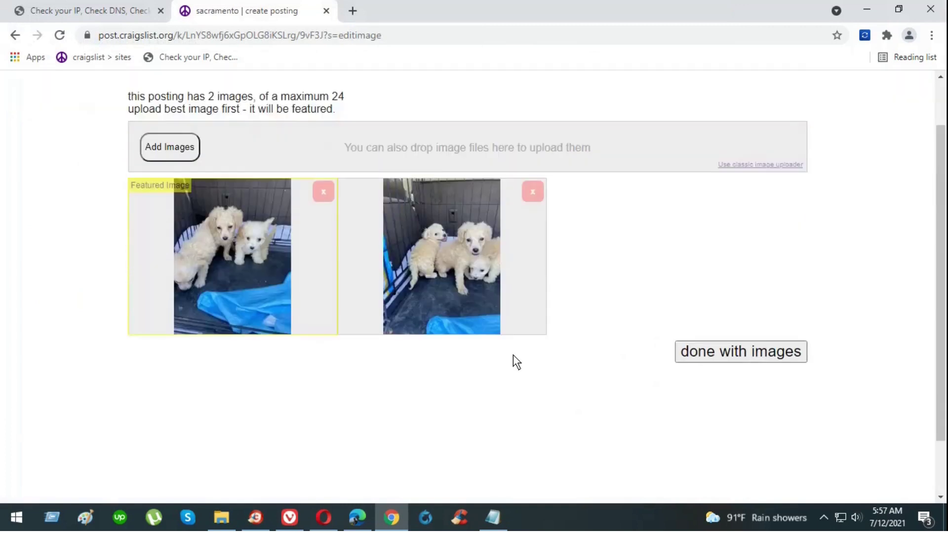
Finish the images, review the Maltipoo puppies draft preview, and publish it.
left_click(772, 353)
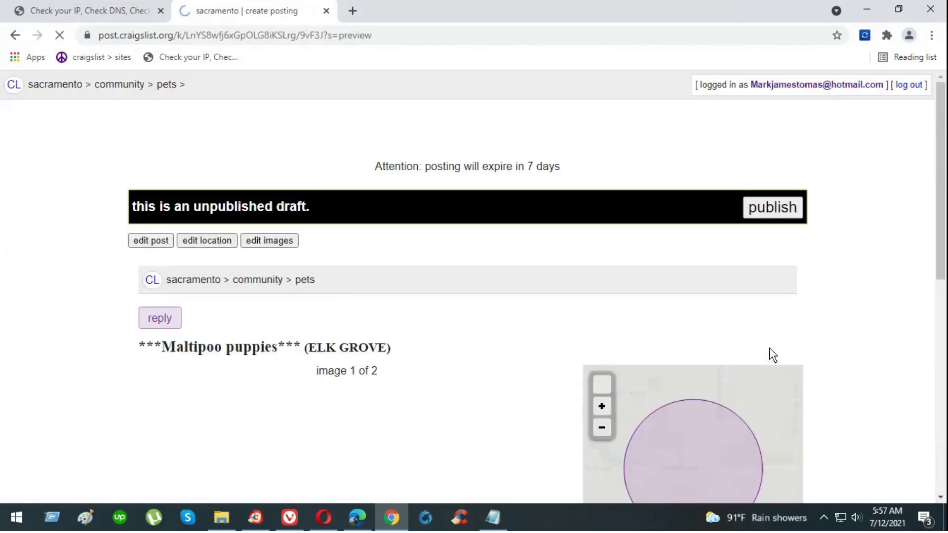
scroll(518, 244, "down", 9)
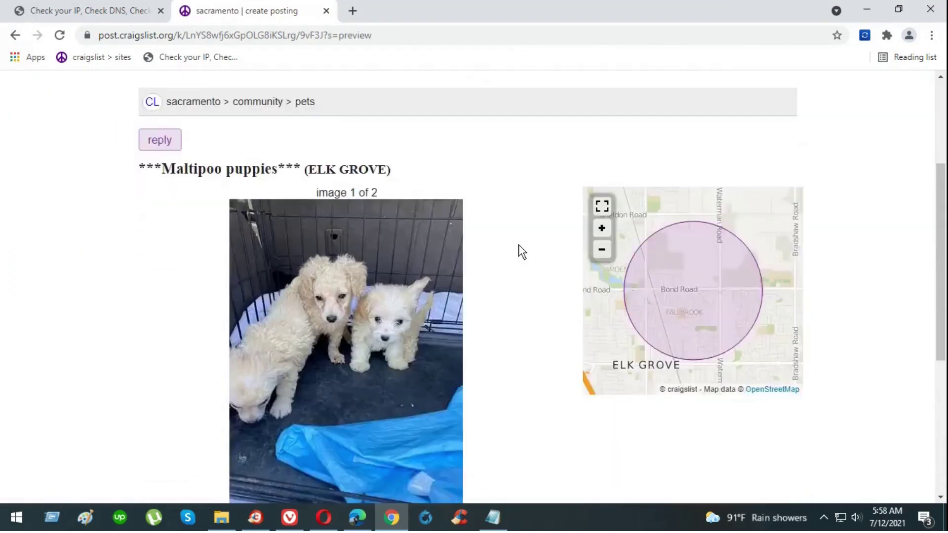
scroll(568, 292, "up", 10)
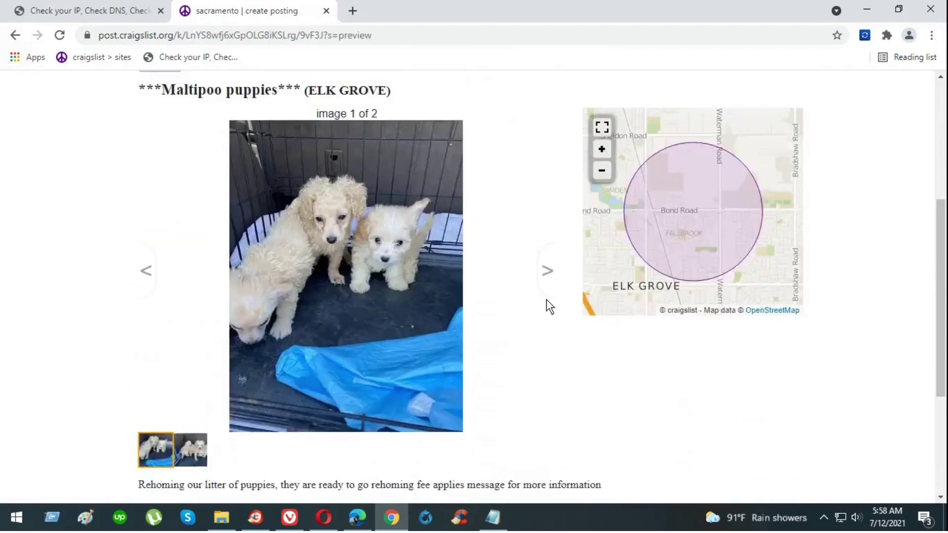
left_click(786, 215)
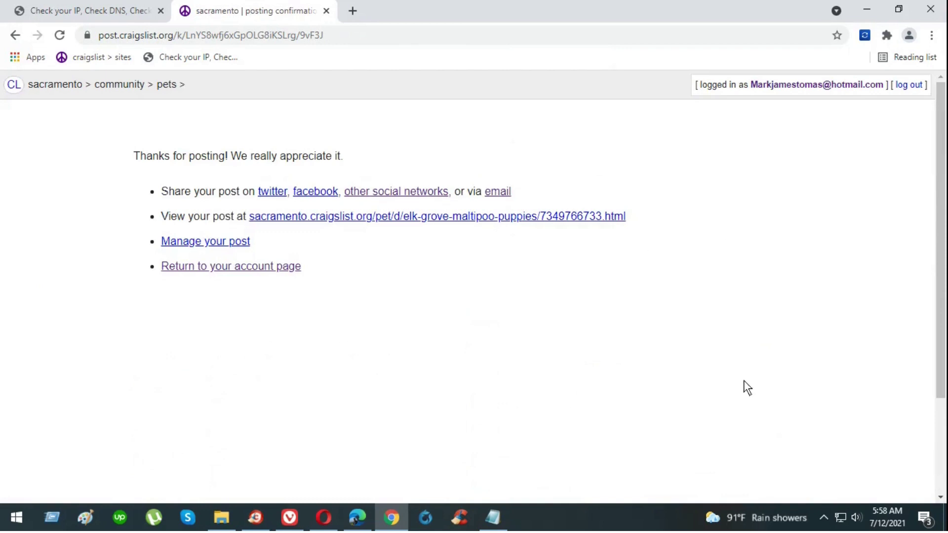
Confirm the Maltipoo puppies ad is listed as Active in the account, then log out.
left_click(805, 87)
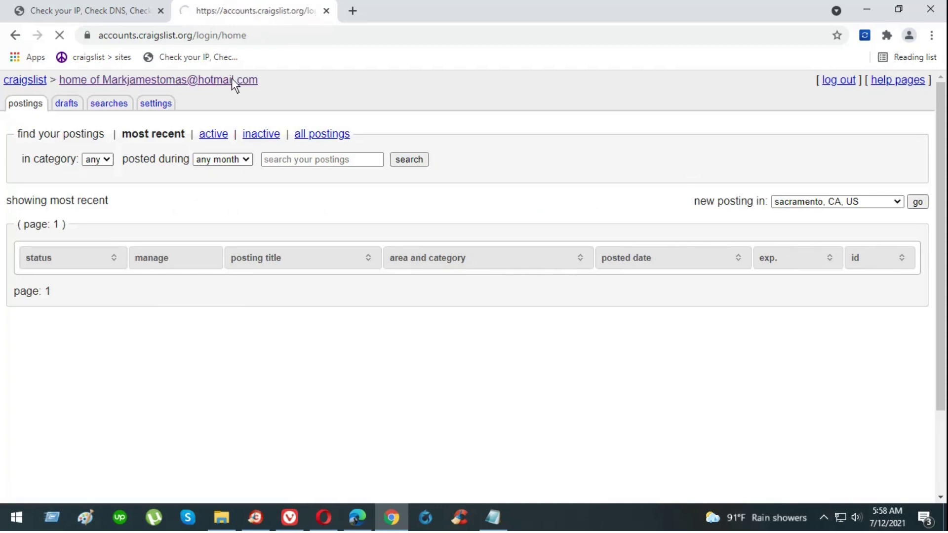
left_click(227, 79)
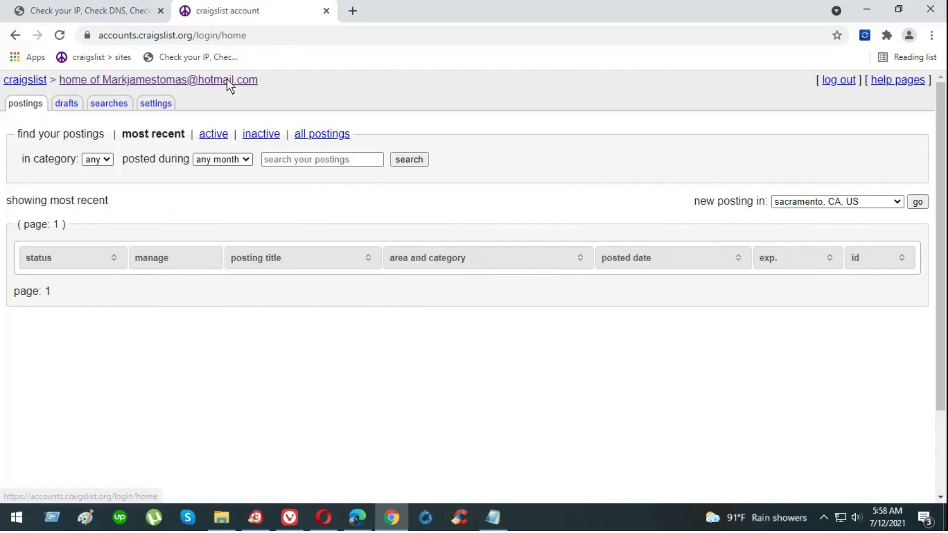
left_click(227, 79)
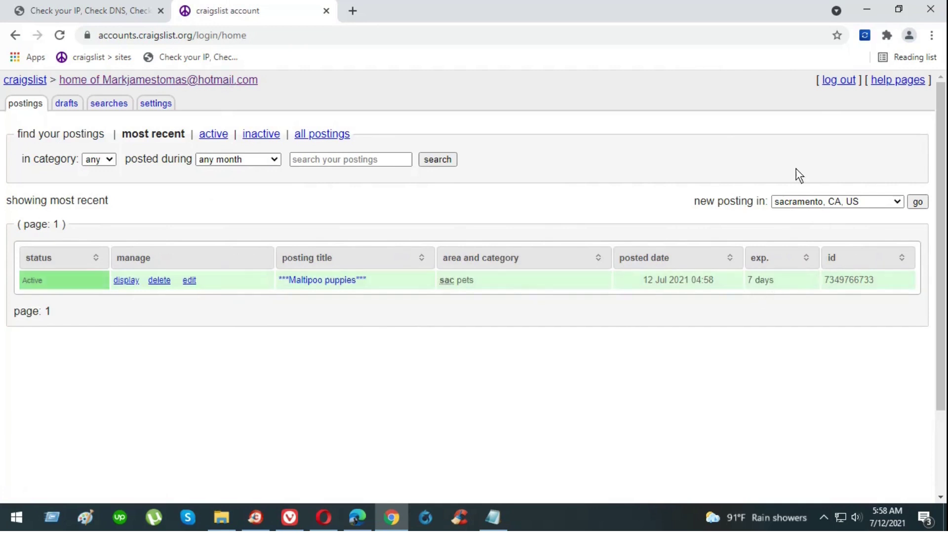
left_click(835, 82)
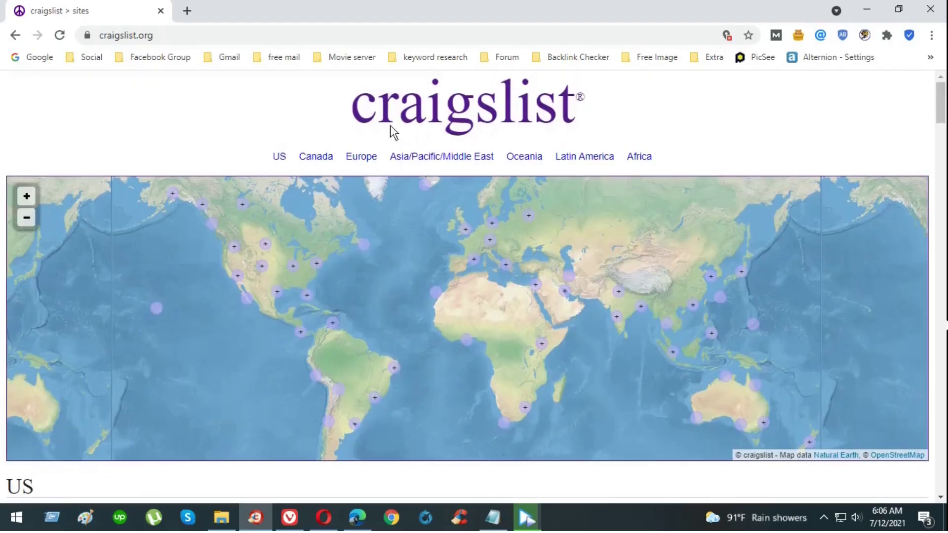
Scroll down to California, open the sacramento site, then its community pets listings.
left_click_drag(352, 115, 547, 108)
scroll(544, 117, "down", 5)
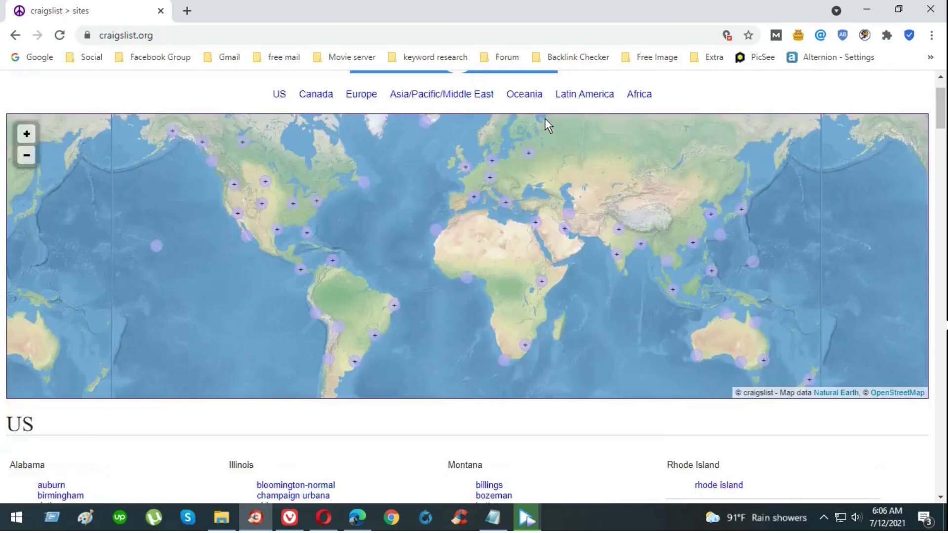
scroll(320, 303, "down", 11)
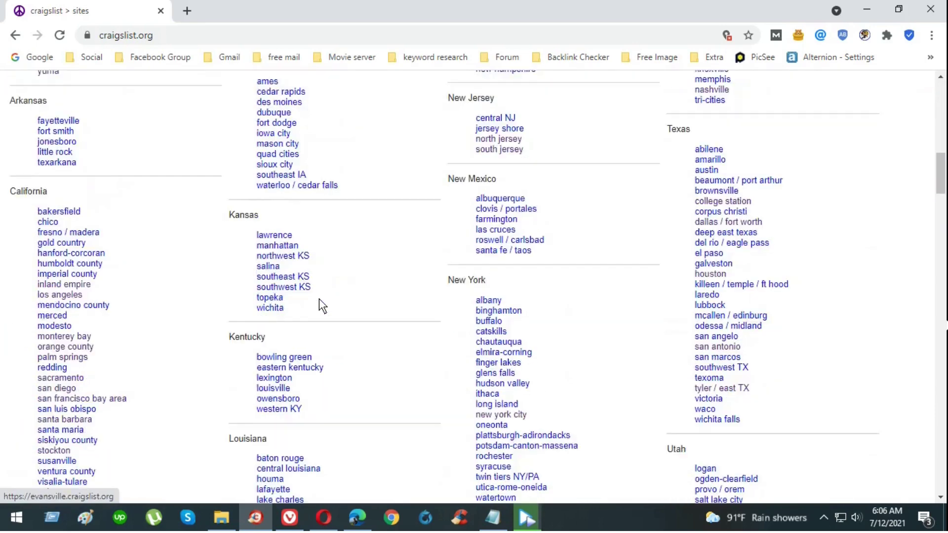
scroll(314, 304, "down", 3)
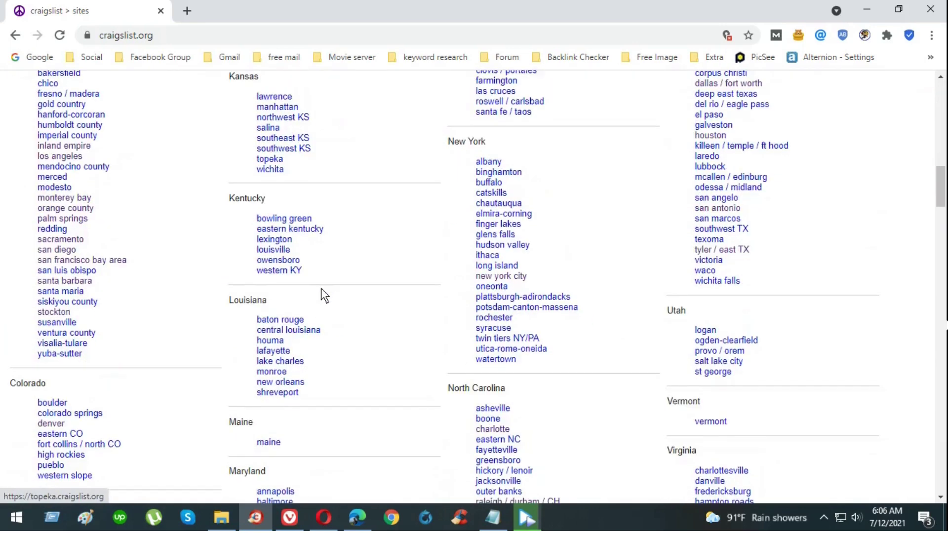
left_click(67, 241)
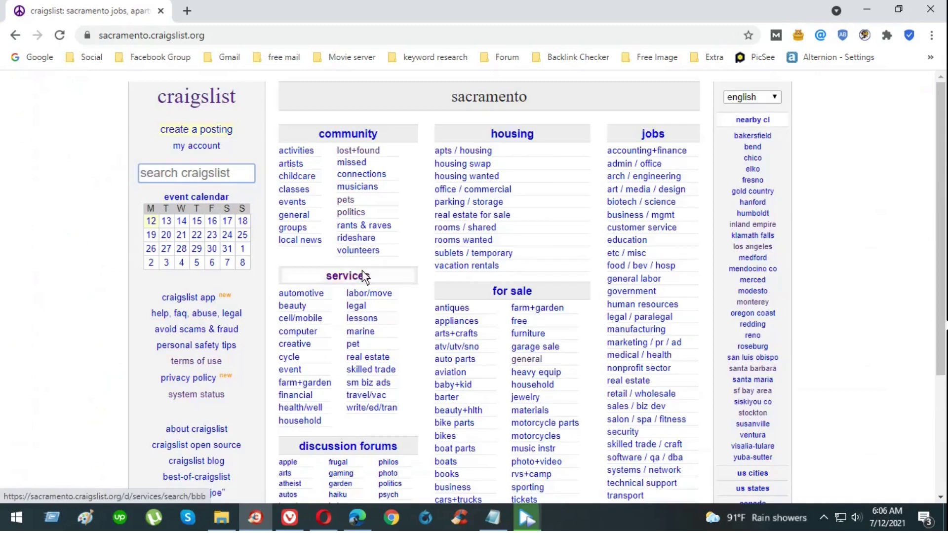
left_click(345, 200)
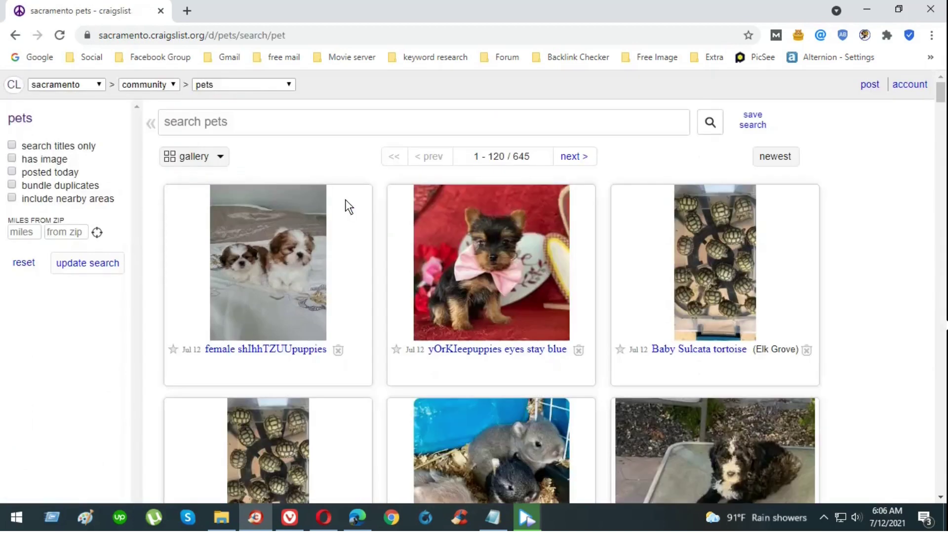
Limit the pets listings to ads posted today and check the Maltipoo ad's posted time.
left_click(51, 170)
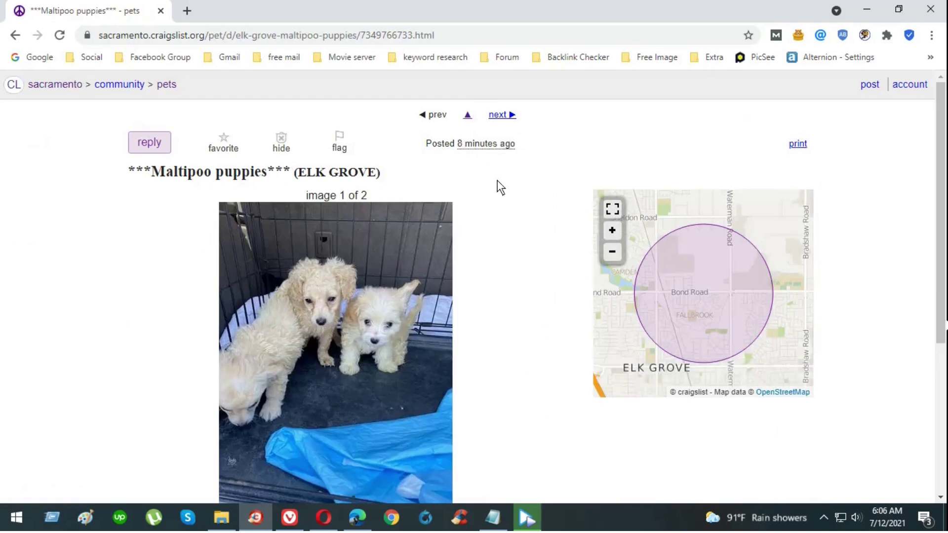
triple_click(515, 145)
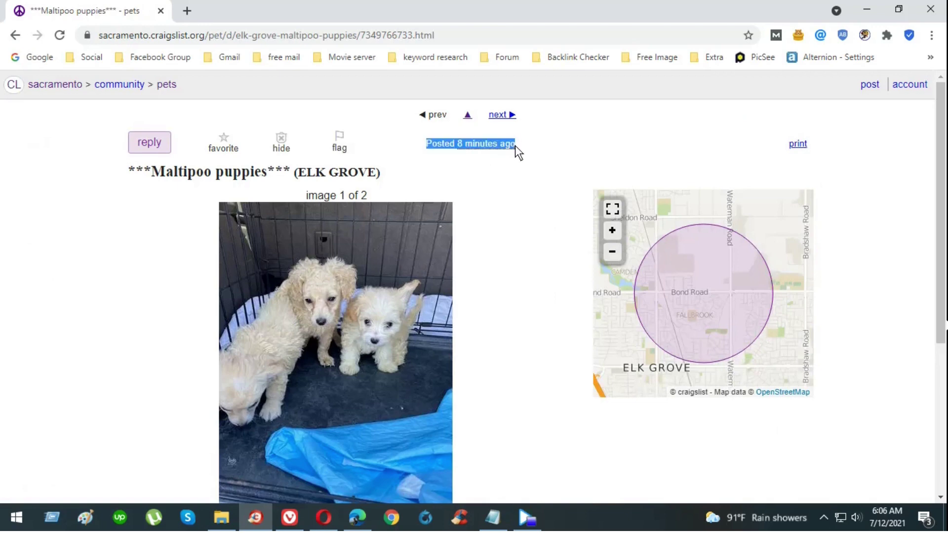
scroll(496, 227, "down", 4)
scroll(496, 226, "up", 4)
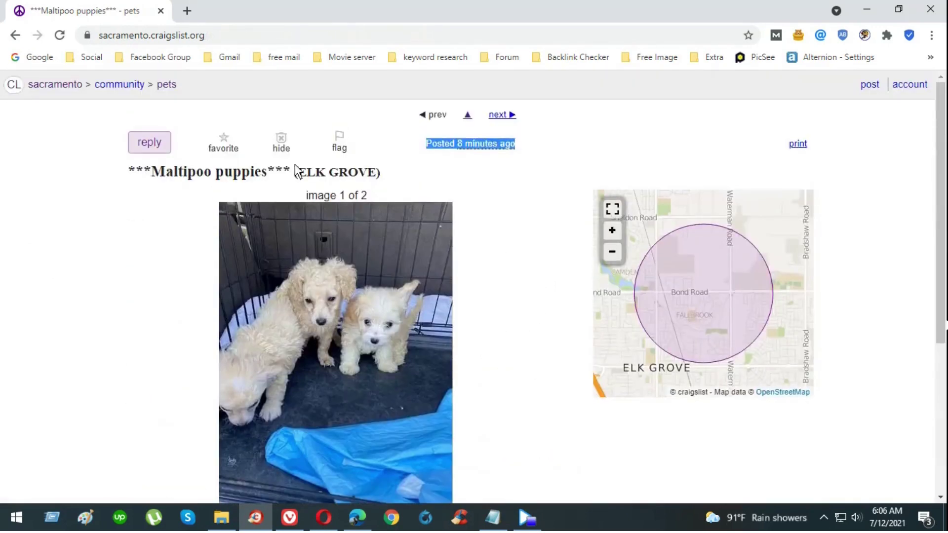
Verify the title 'Maltipoo puppies (ELK GROVE)' and show the ad's second puppy photo.
left_click_drag(144, 171, 438, 170)
left_click(439, 172)
scroll(459, 193, "down", 5)
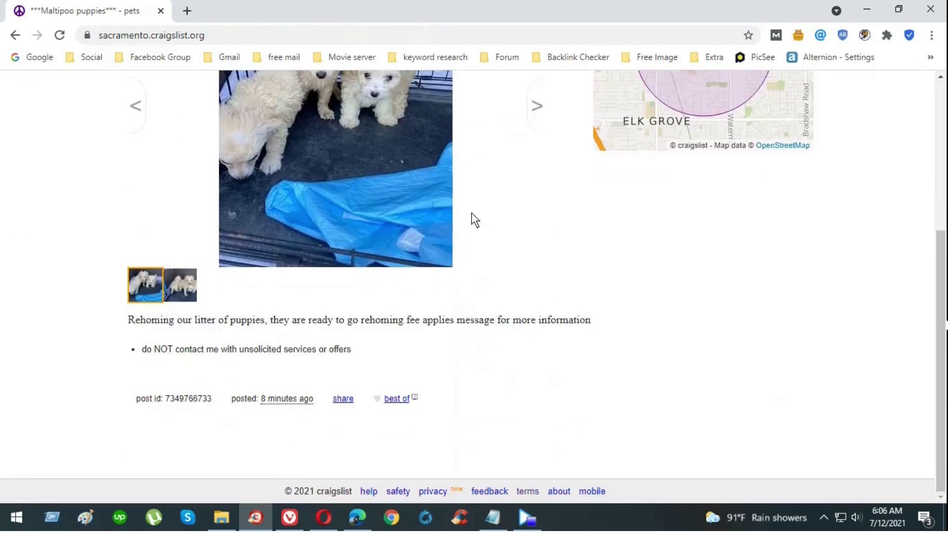
scroll(376, 217, "up", 2)
left_click(224, 299)
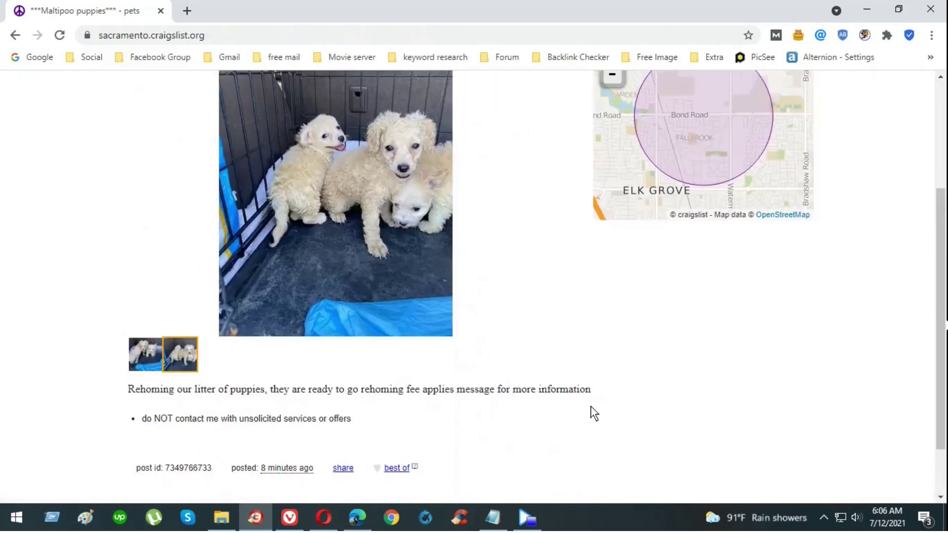
Expand the Windows taskbar's hidden tray icons with the '^' chevron.
left_click(824, 516)
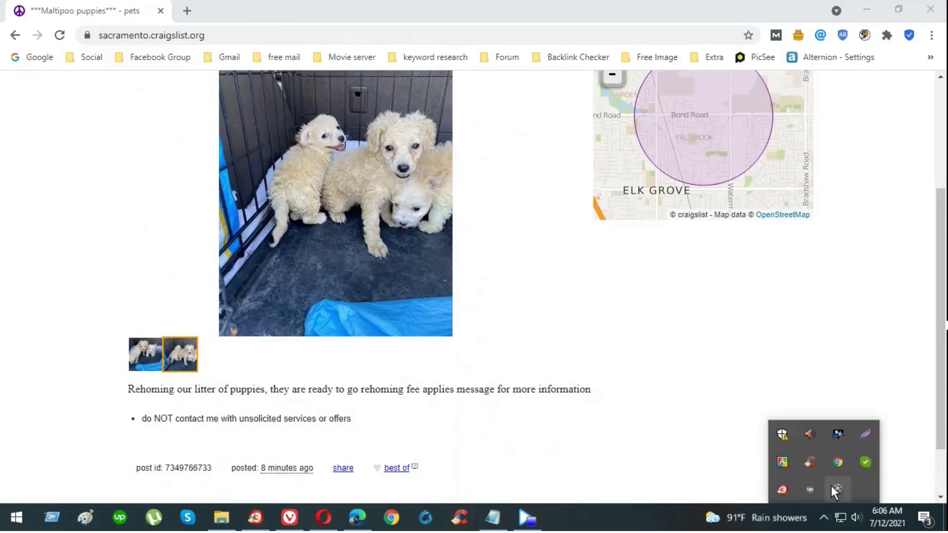